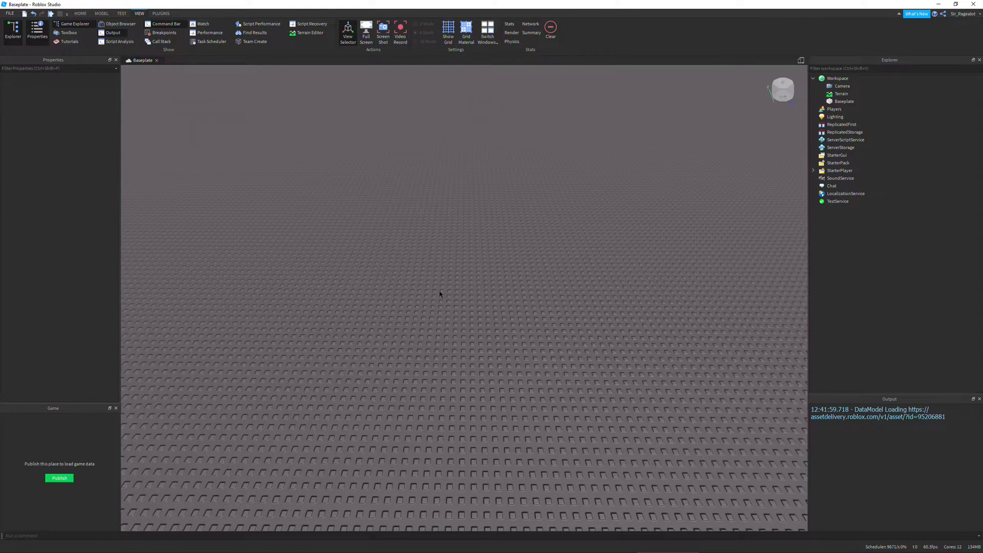
Move and rotate the camera around the baseplate.
key(w)
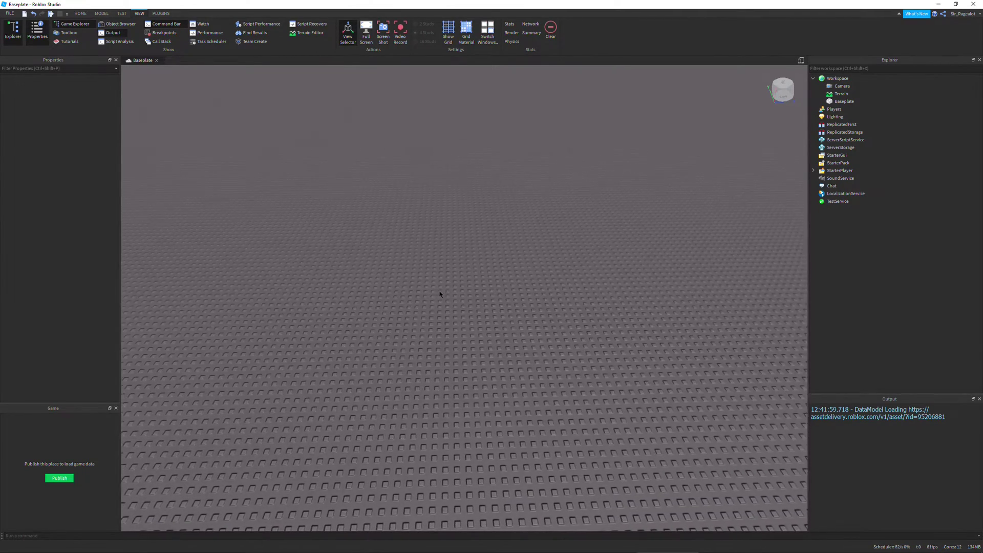
key(s)
key(s)
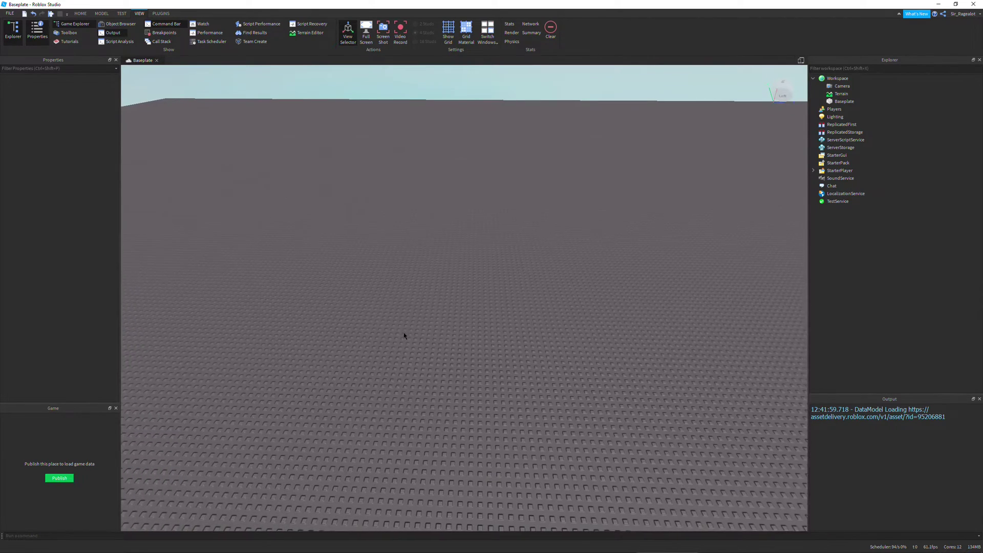
right_drag(440, 294, 406, 331)
key(s)
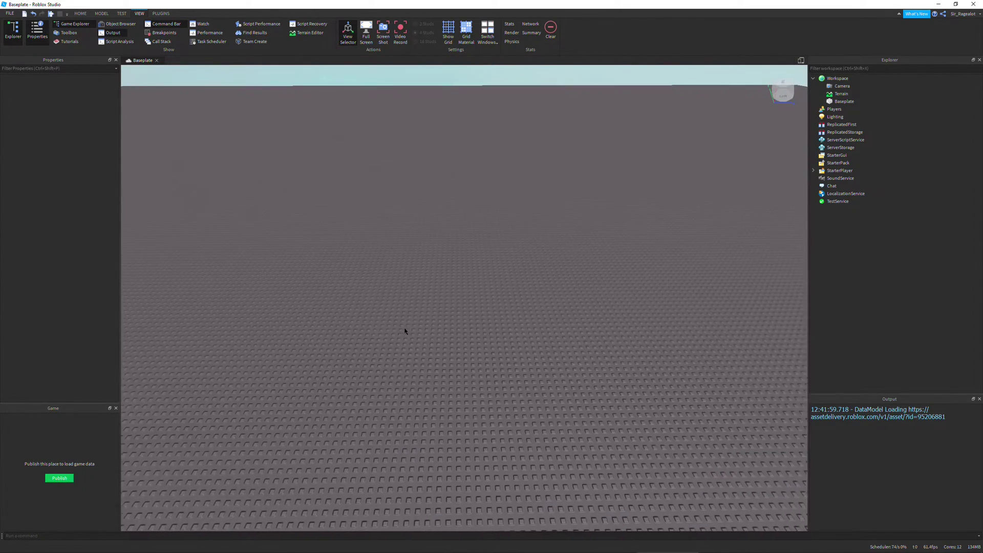
key(s)
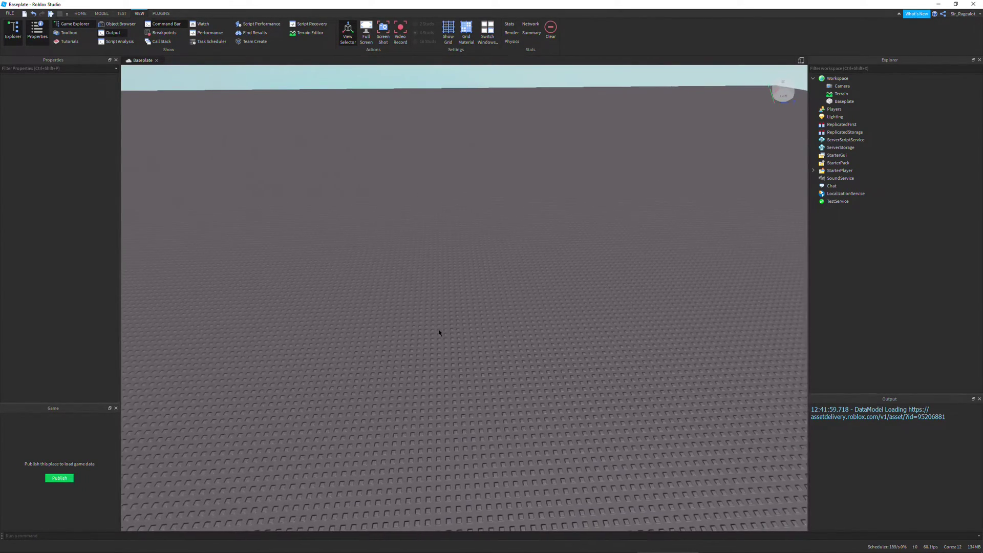
key(s)
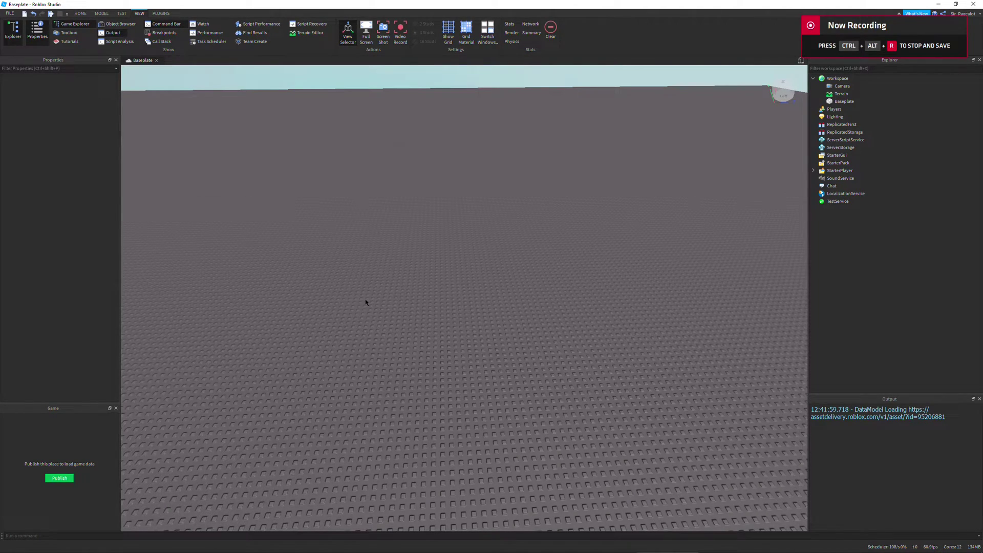
mouse_move(476, 336)
right_down()
mouse_move(484, 343)
mouse_move(458, 332)
right_up()
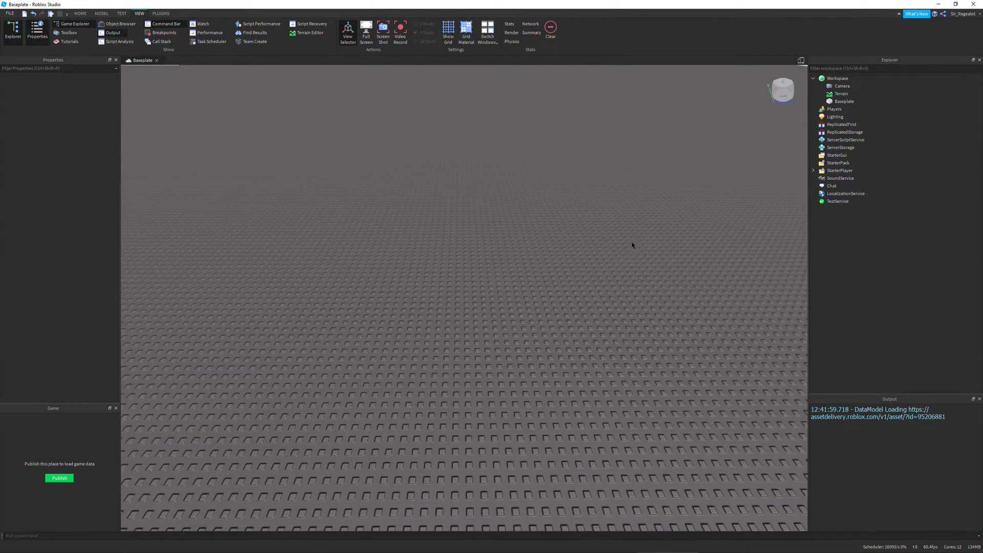
Insert a ModuleScript under ServerScriptService and select its Name property.
mouse_move(845, 139)
click(869, 139)
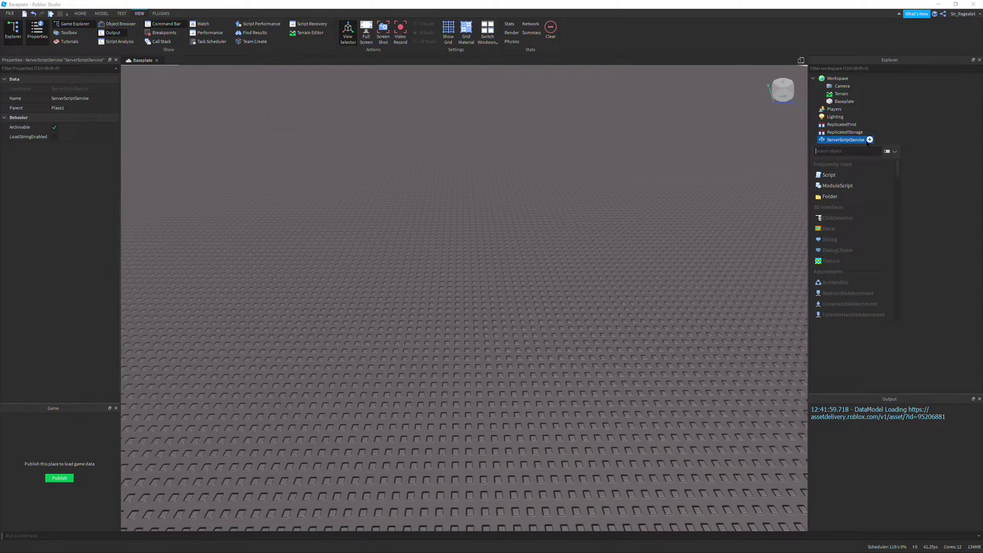
click(845, 190)
click(841, 146)
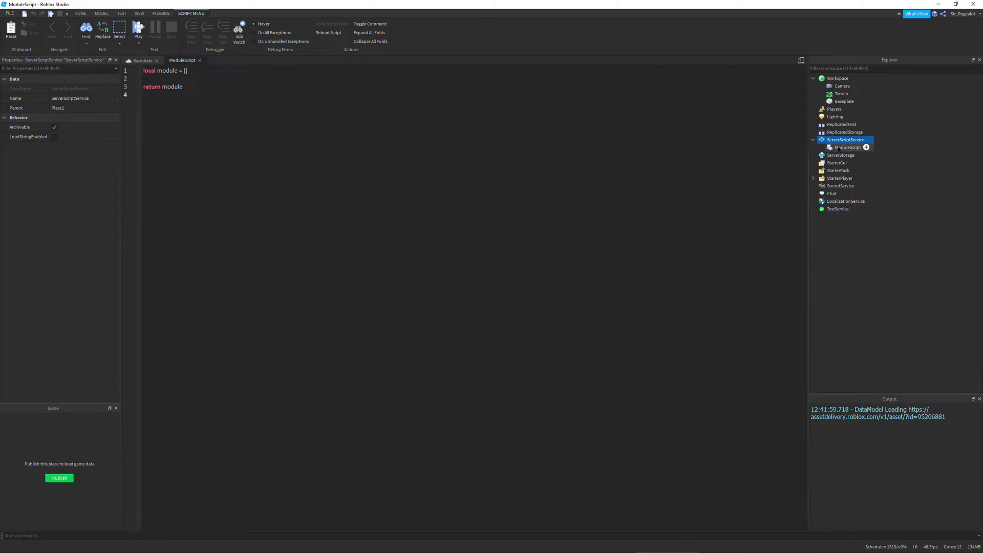
click(77, 108)
text(Base)
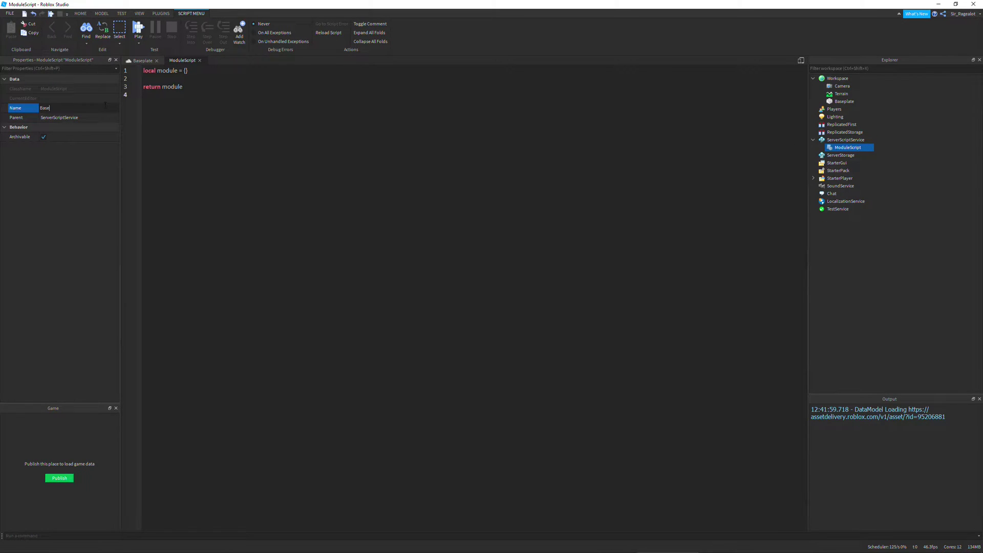
Name the ModuleScript 'Base' and rename the line-1 table from module to base.
key(Return)
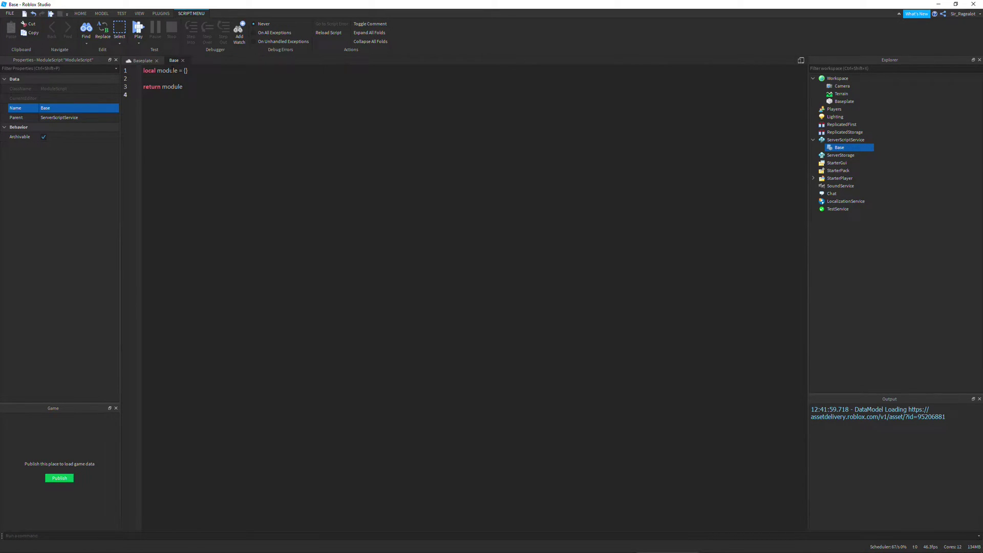
double_click(168, 71)
text(base)
ctrl+scroll(460, 230, up, 3)
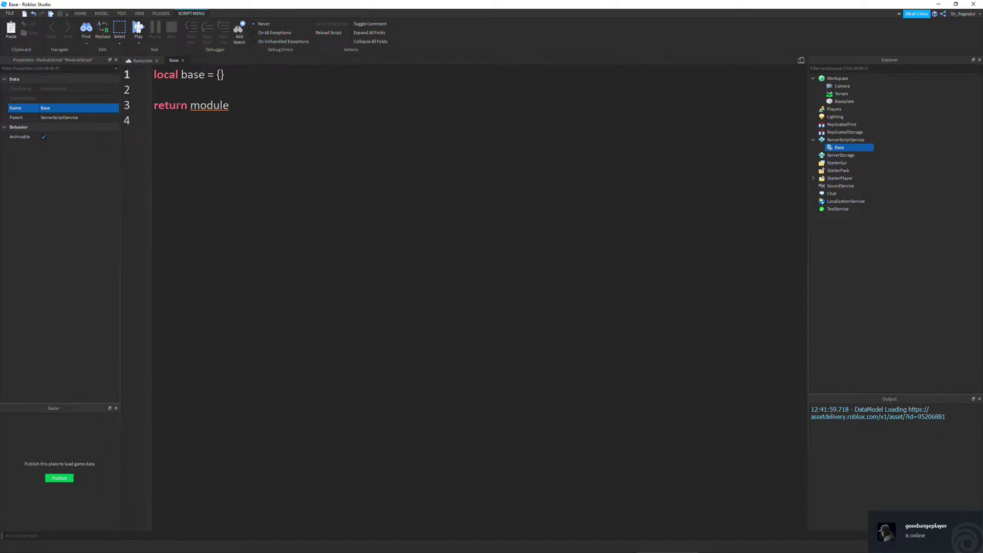
key(ctrl+shift+Left)
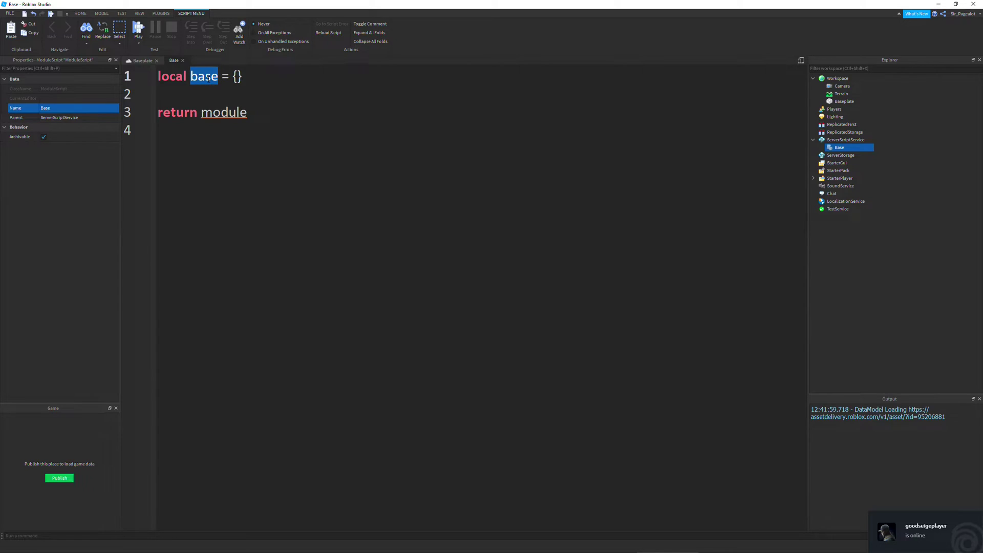
key(End)
key(ctrl+shift+Left)
key(ctrl+shift+Left)
key(ctrl+shift+Left)
key(ctrl+shift+Left)
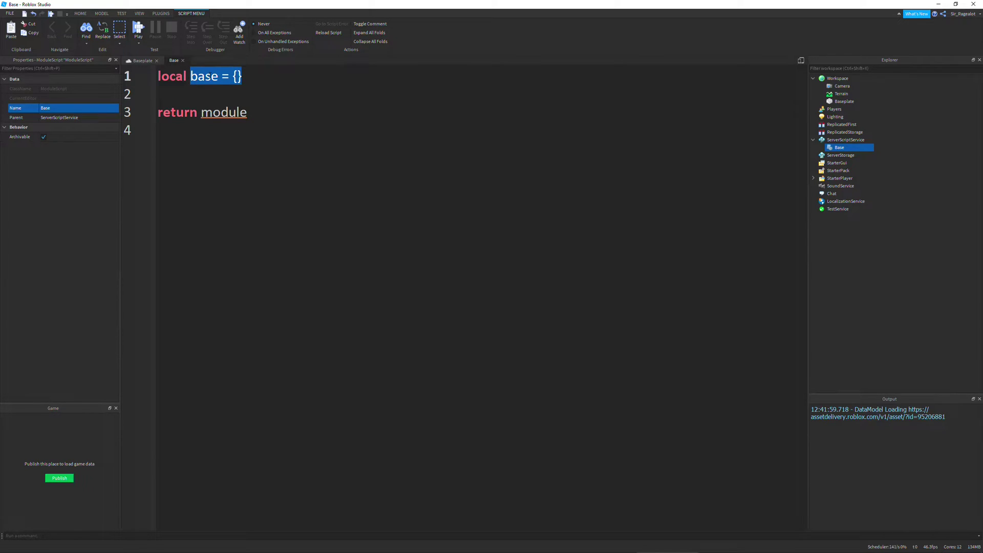
key(shift+Left)
key(shift+Left)
key(shift+Left)
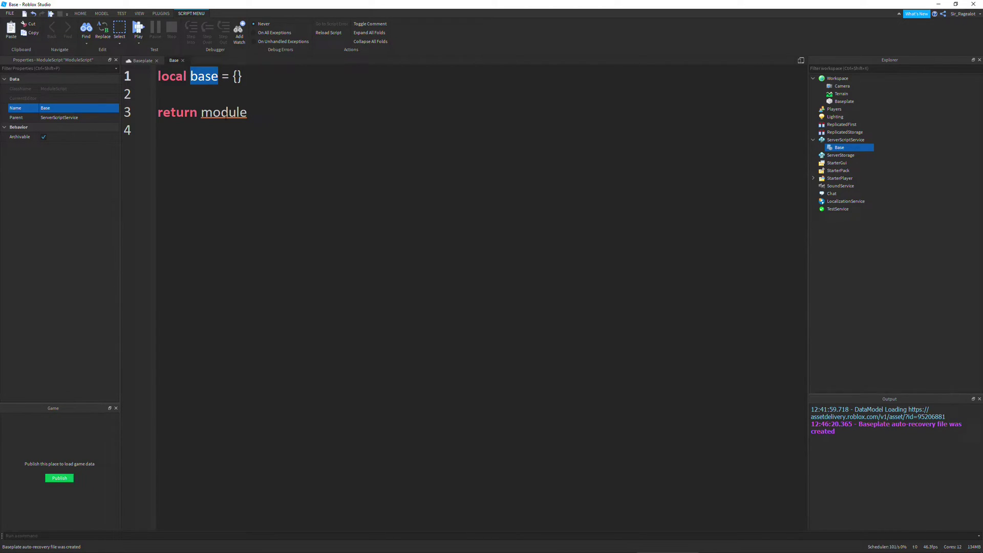
Change 'return module' on line 3 to 'return base'.
double_click(223, 113)
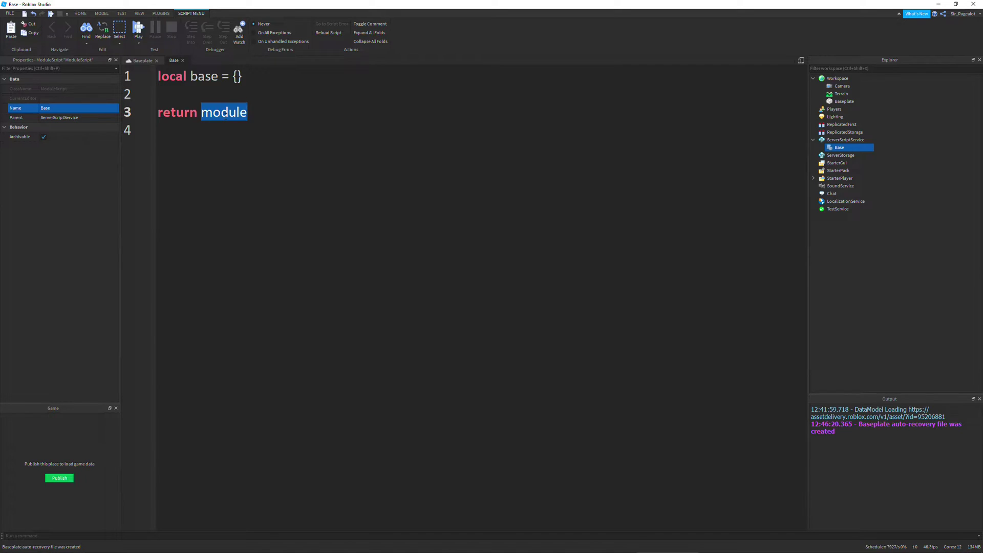
text(base)
key(Up)
key(Down)
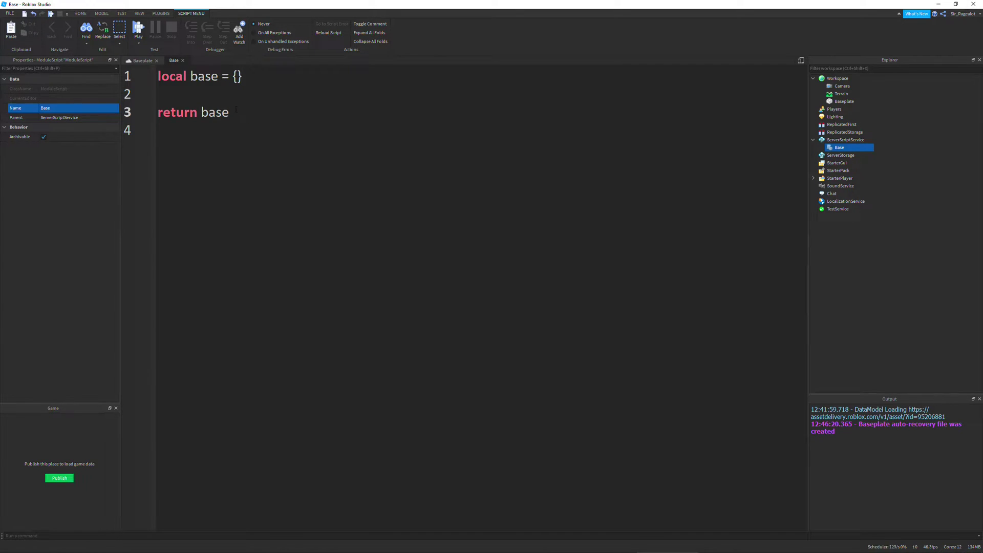
key(ctrl+a)
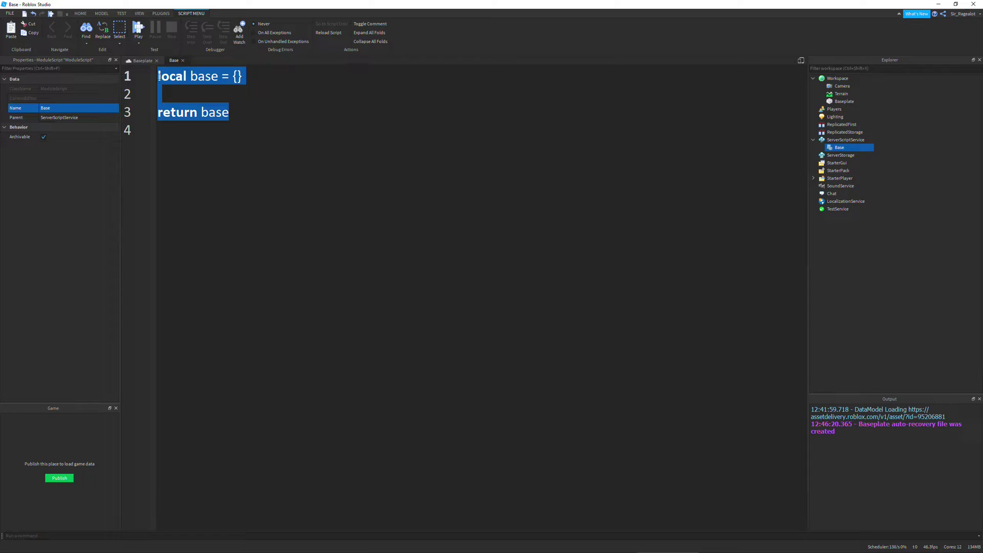
click(159, 77)
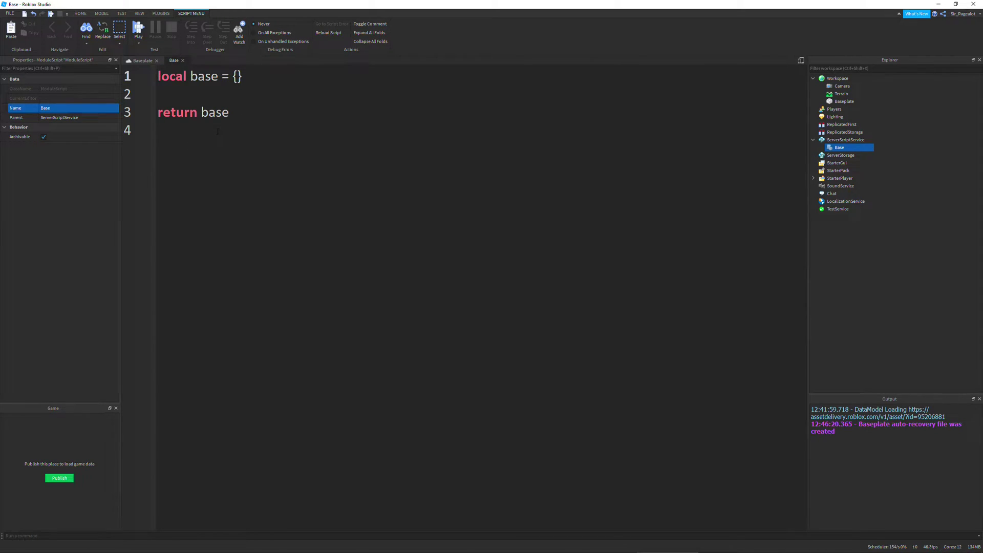
Add 'base.__index = base' below the declaration, plus two blank lines before the return.
click(170, 97)
key(Return)
key(Tab)
text(base)
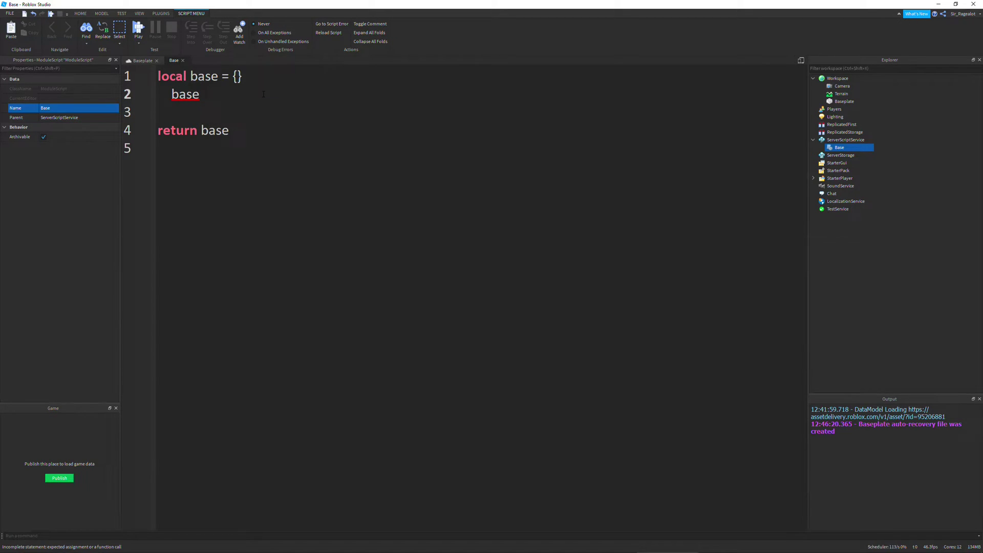
text(.__in)
text(dex =ba)
key(BackSpace)
key(BackSpace)
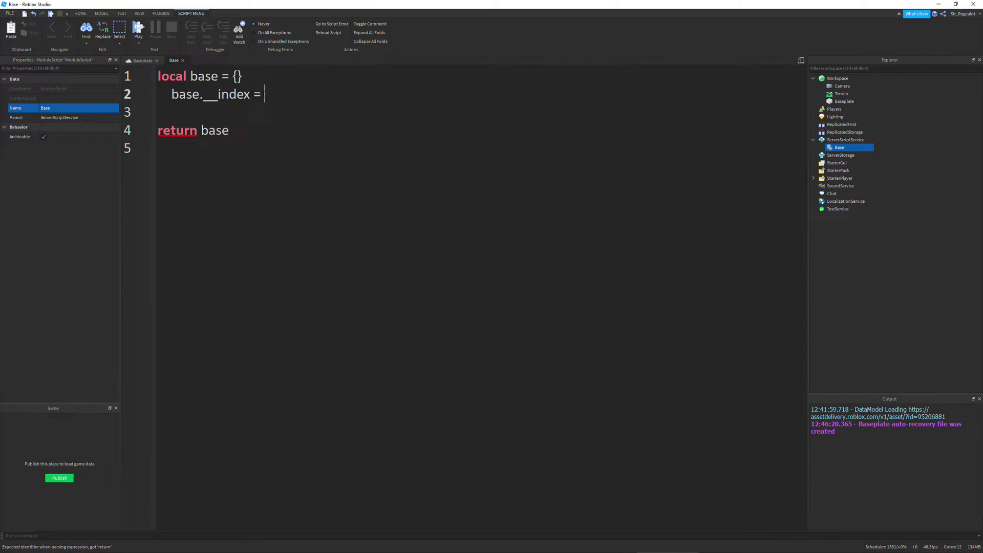
text(base)
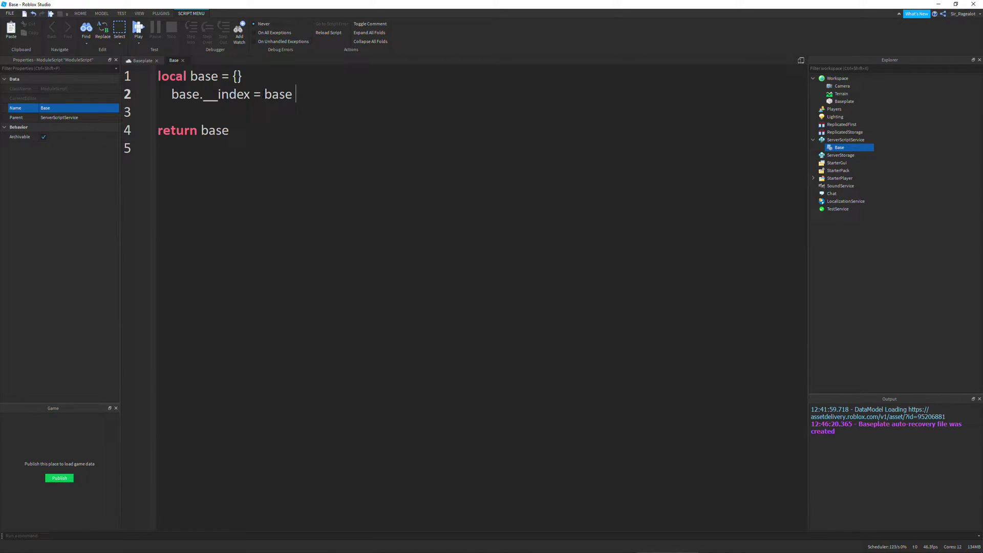
key(Return)
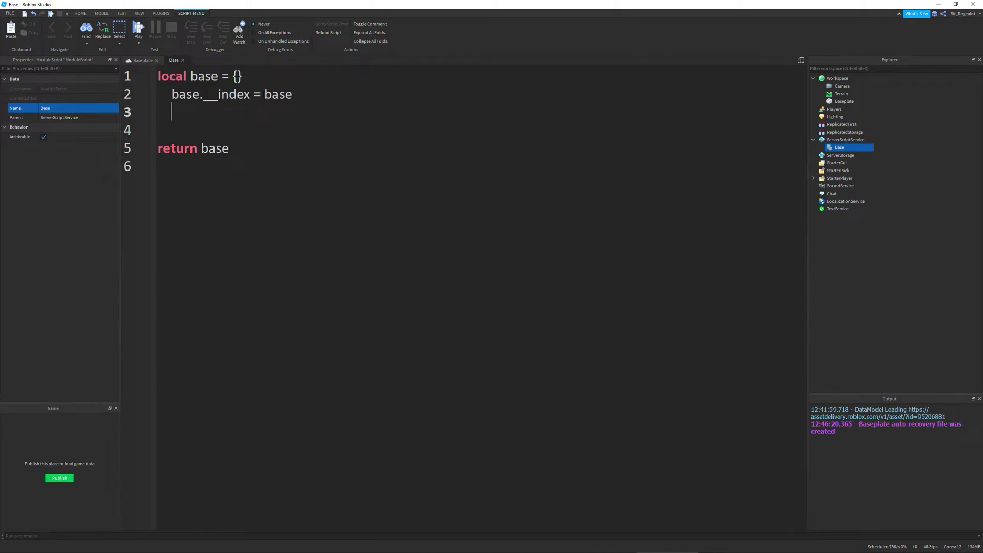
key(Return)
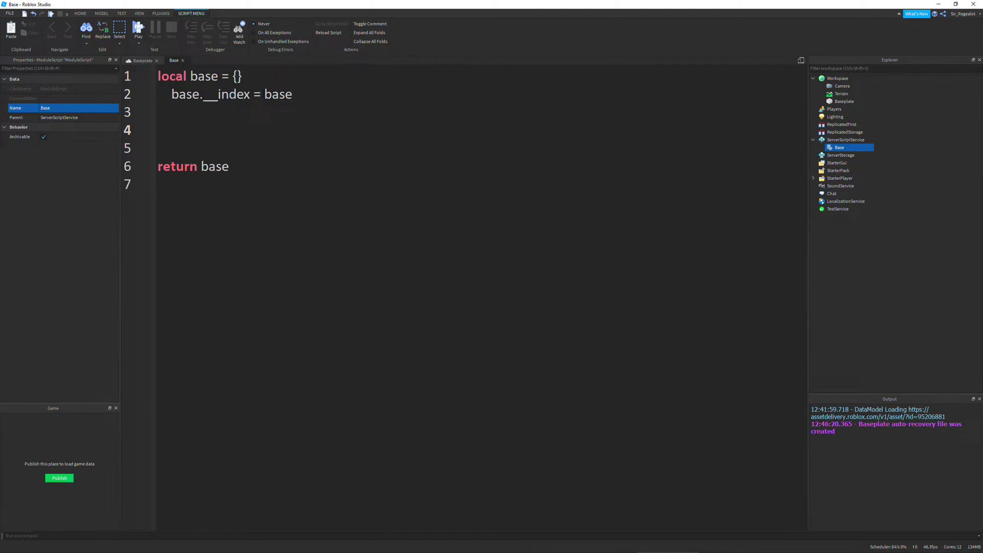
text(funct)
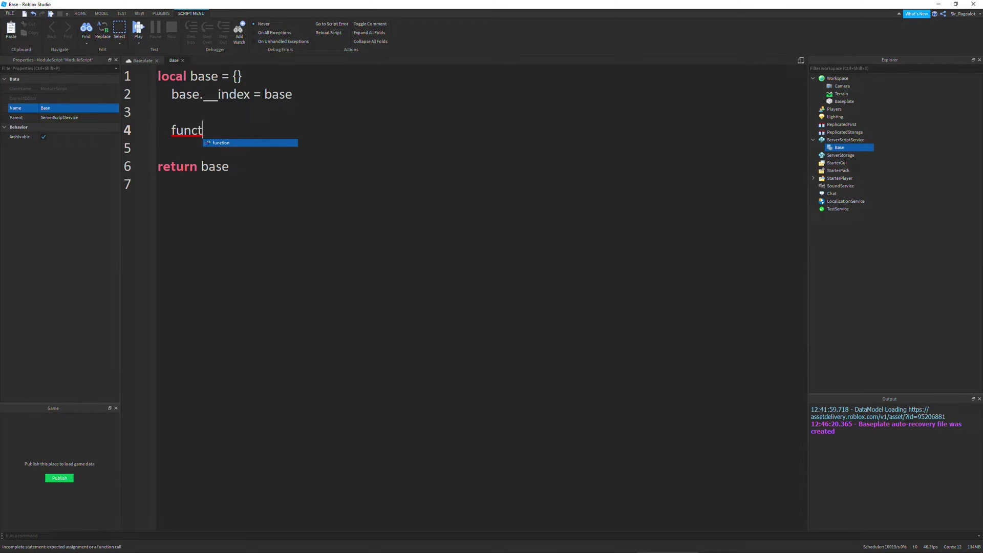
text(ion bas)
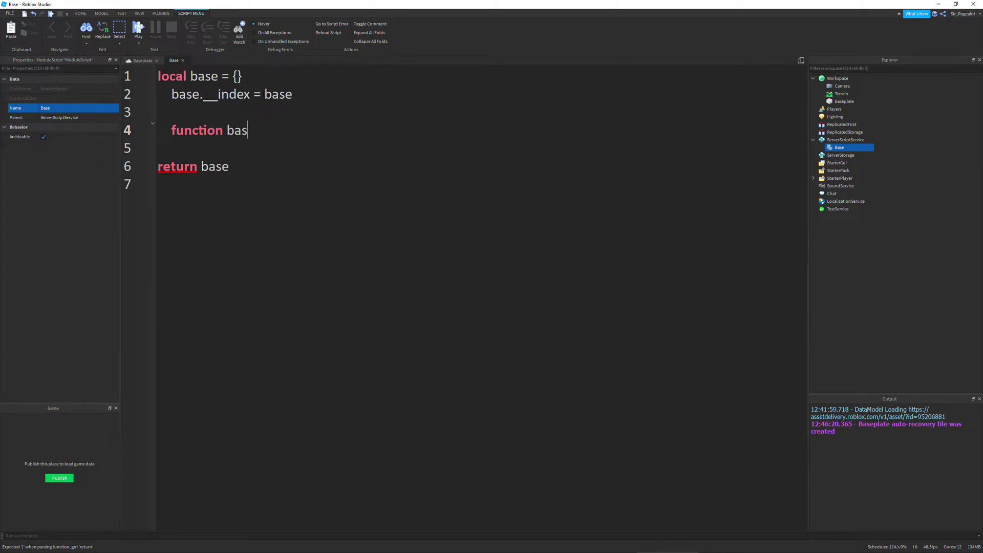
text(e:New)
text(())
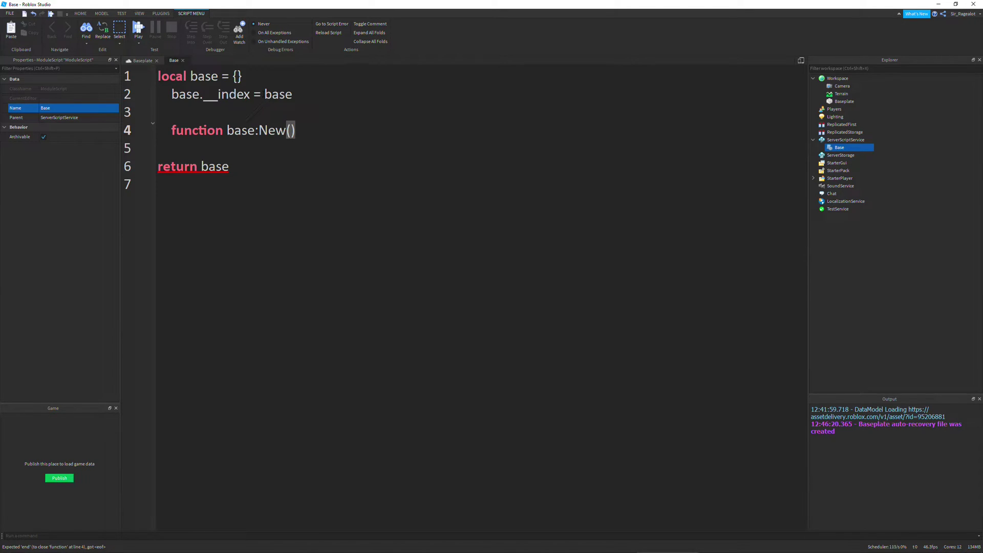
Write 'function base:New()' with its auto-inserted end, removing a stray 'd'.
key(Left)
key(Left)
key(Left)
key(Right)
key(Right)
key(Right)
key(Right)
key(Right)
text(d)
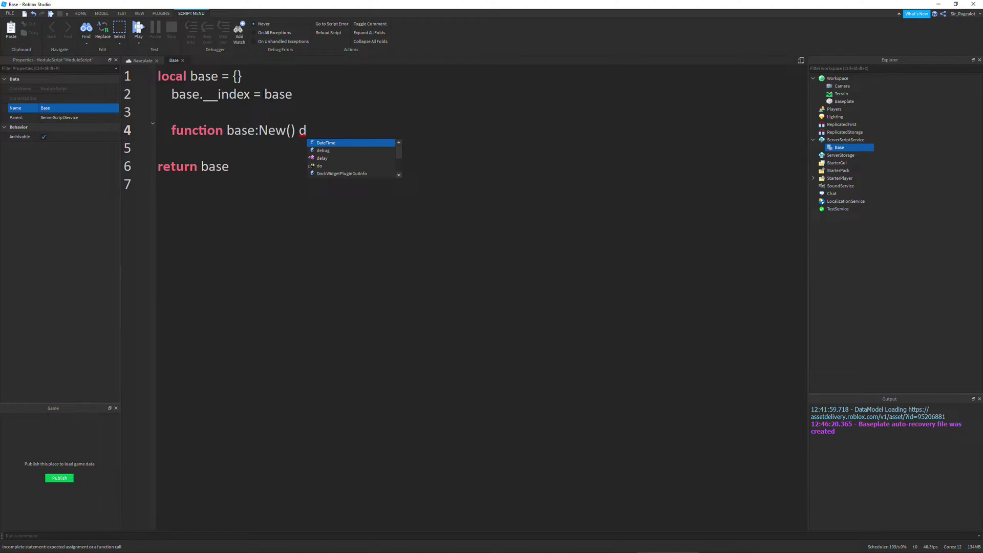
key(BackSpace)
key(Return)
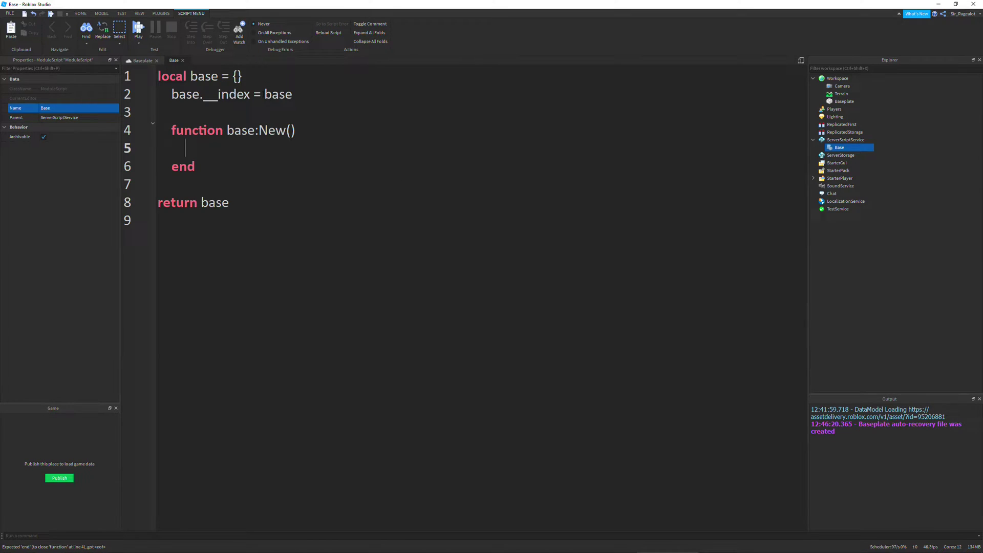
key(Up)
key(ctrl+Right)
key(Right)
key(Right)
key(Right)
key(Right)
key(ctrl+shift+Right)
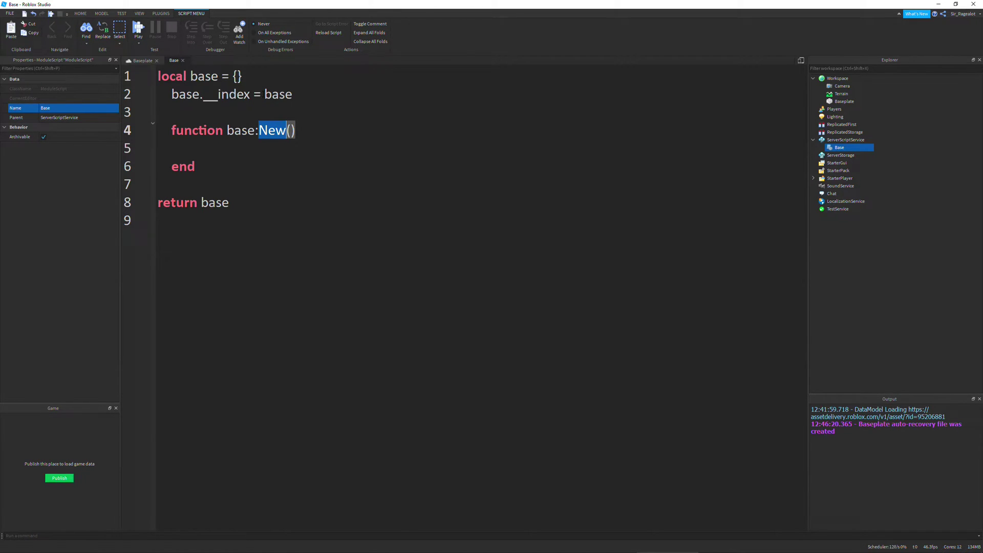
key(Right)
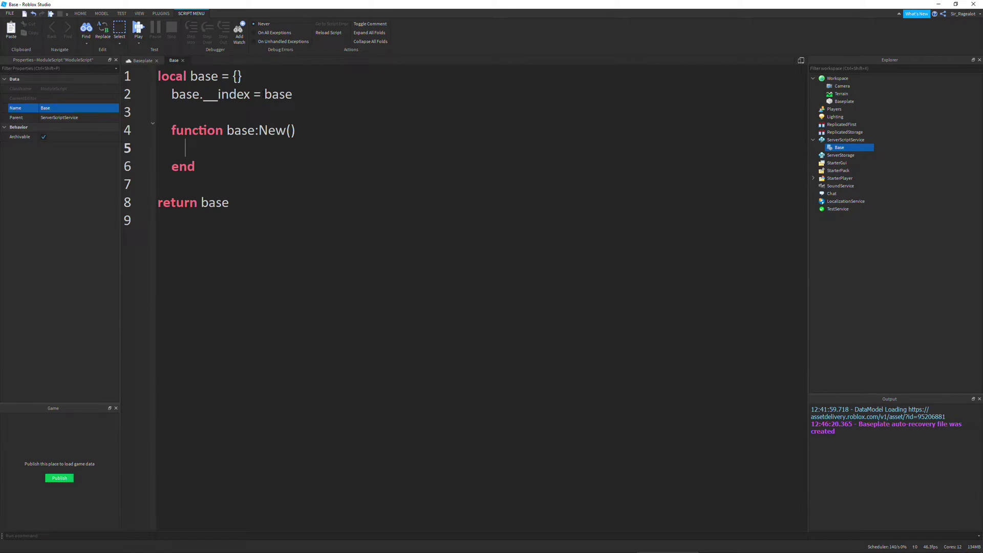
key(Down)
text(local t)
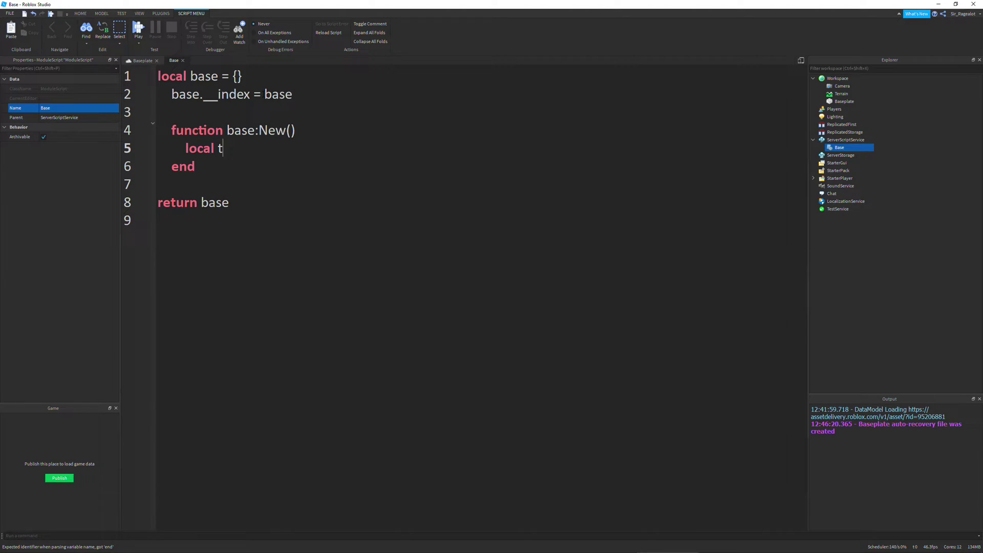
text( = setme)
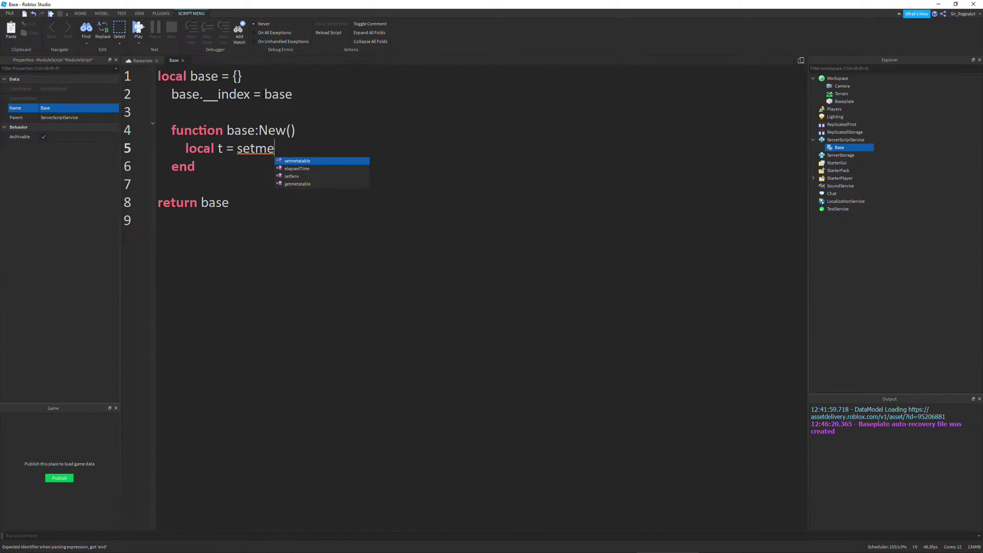
text(tatab)
Write 'local t = setmetatable({}, self)' as the first line of New.
key(Tab)
text(()
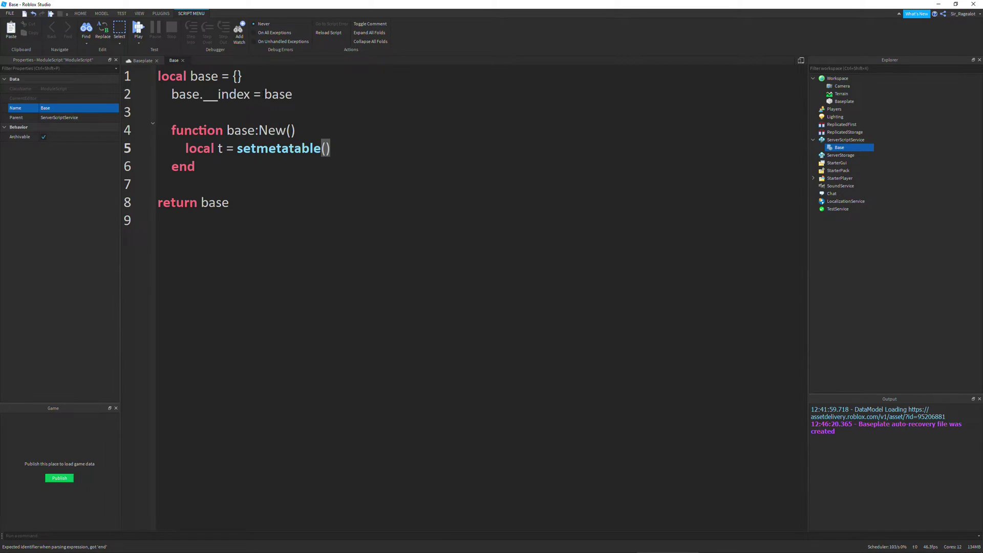
text({)
key(Right)
text(,)
text(self)
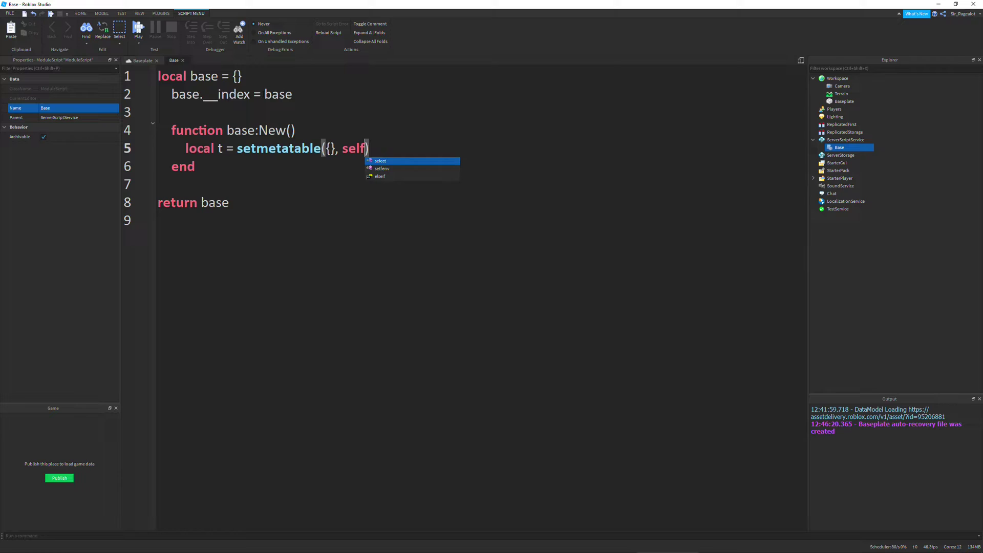
key(Escape)
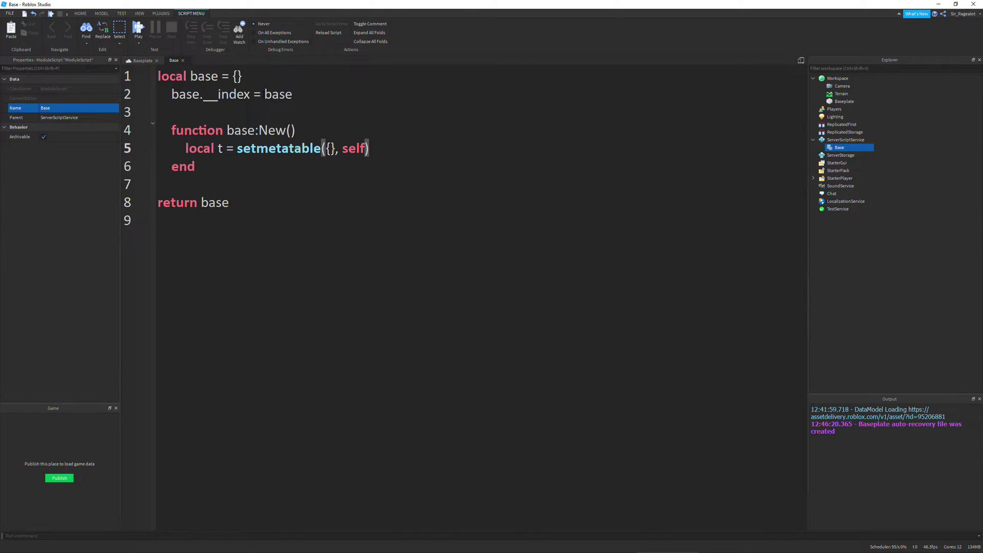
key(ctrl+shift+Left)
Try base in place of self in the setmetatable call, then restore self.
key(Up)
key(ctrl+Left)
key(shift+Left)
key(Right)
key(Right)
key(Down)
key(Right)
key(ctrl+Right)
key(ctrl+Right)
key(End)
key(Left)
key(BackSpace)
key(BackSpace)
key(BackSpace)
key(BackSpace)
text(base)
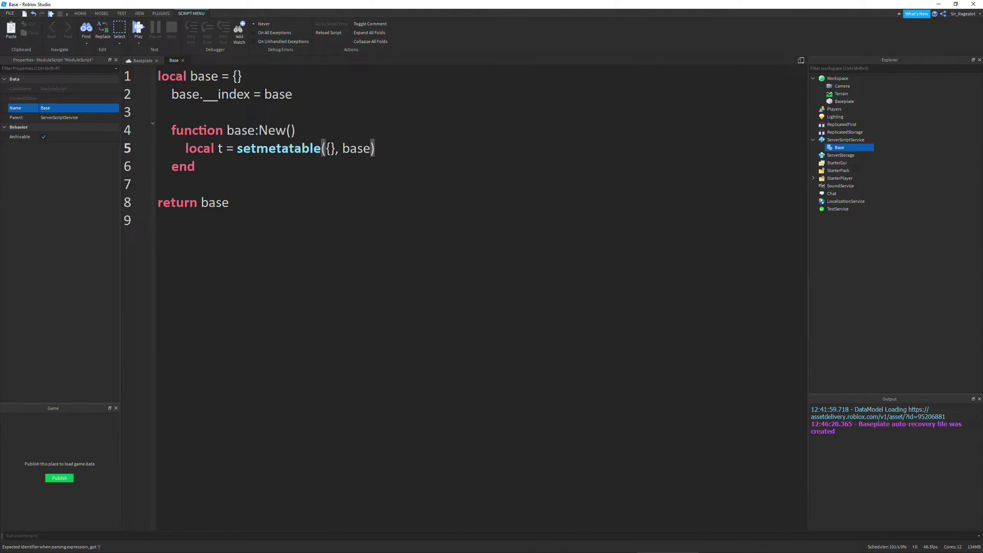
key(BackSpace)
key(BackSpace)
key(BackSpace)
text(self)
key(End)
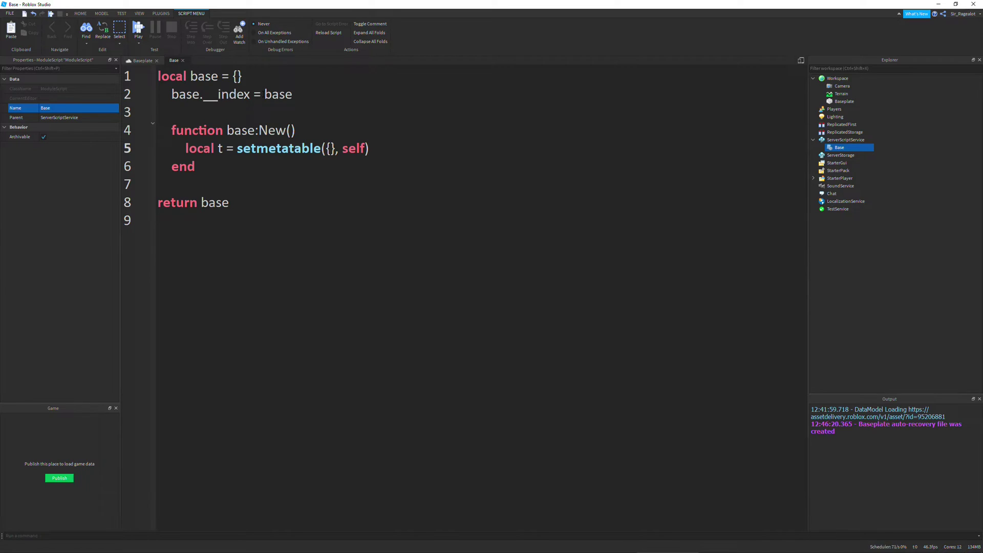
Add 't.__index = t' on line 6, fixing a typo in __index.
key(Return)
key(Return)
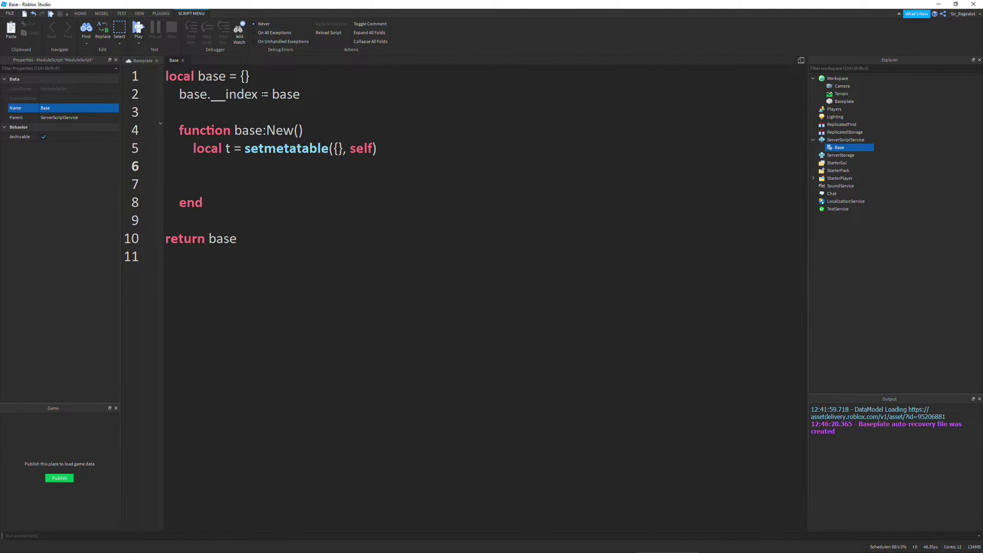
text(t)
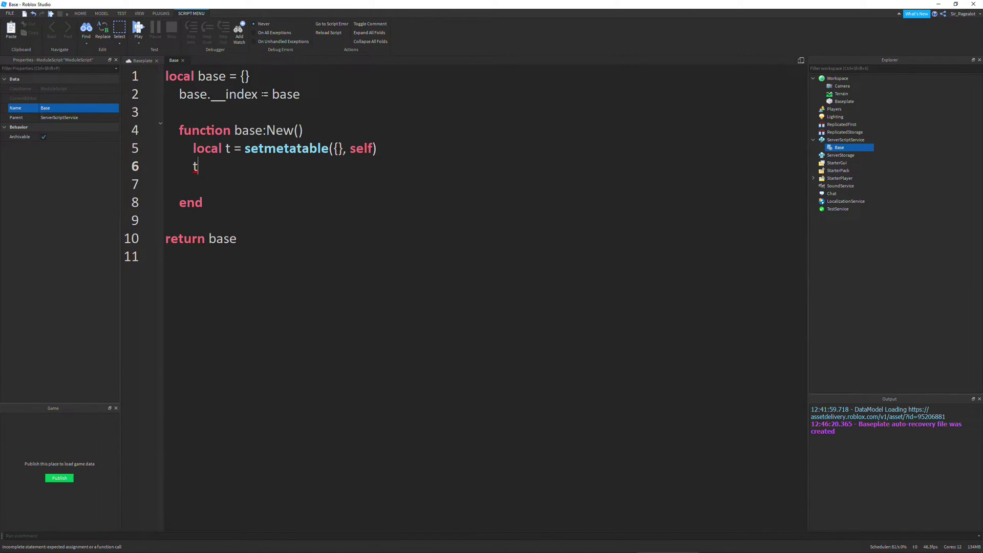
text(.__ine)
text(x)
key(BackSpace)
key(BackSpace)
text(dex =)
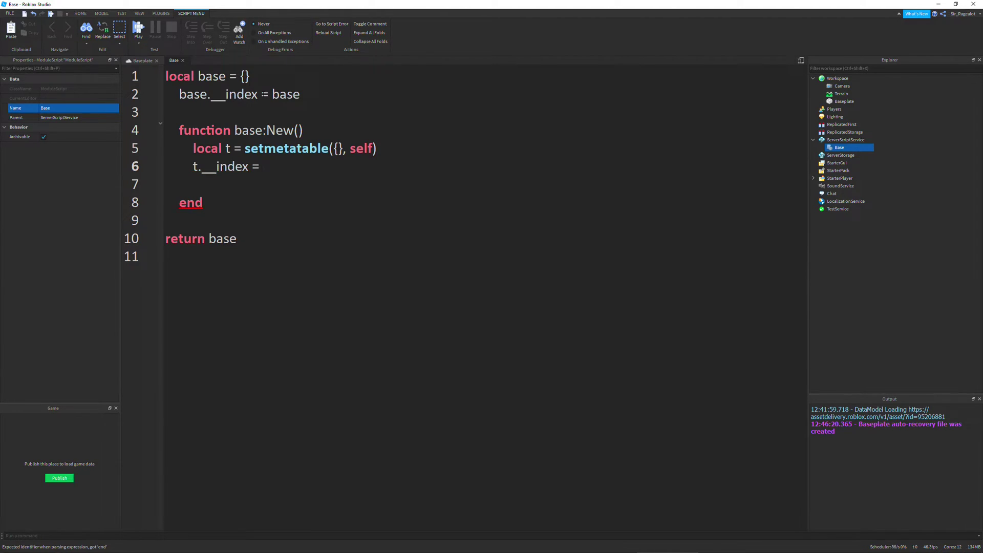
text( t)
drag(270, 167, 165, 148)
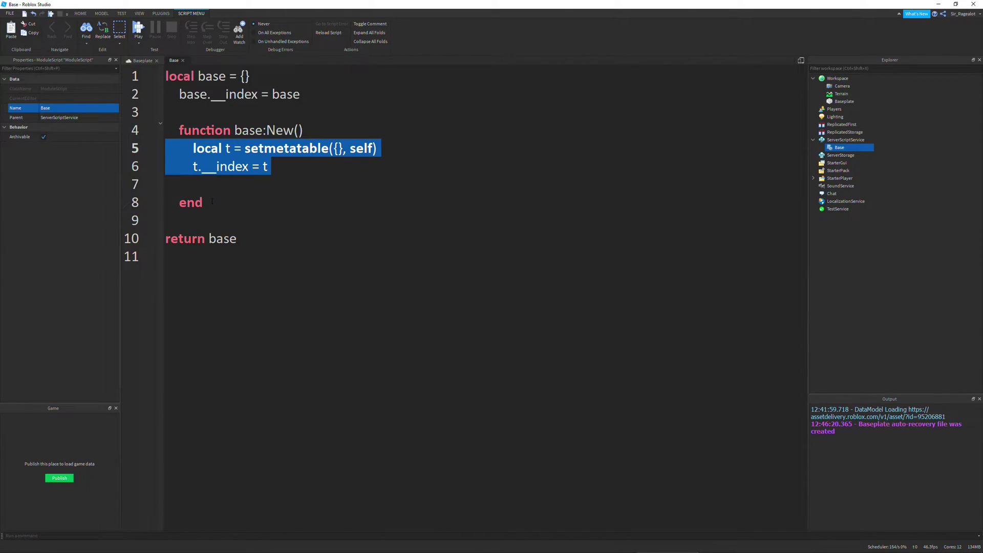
click(231, 184)
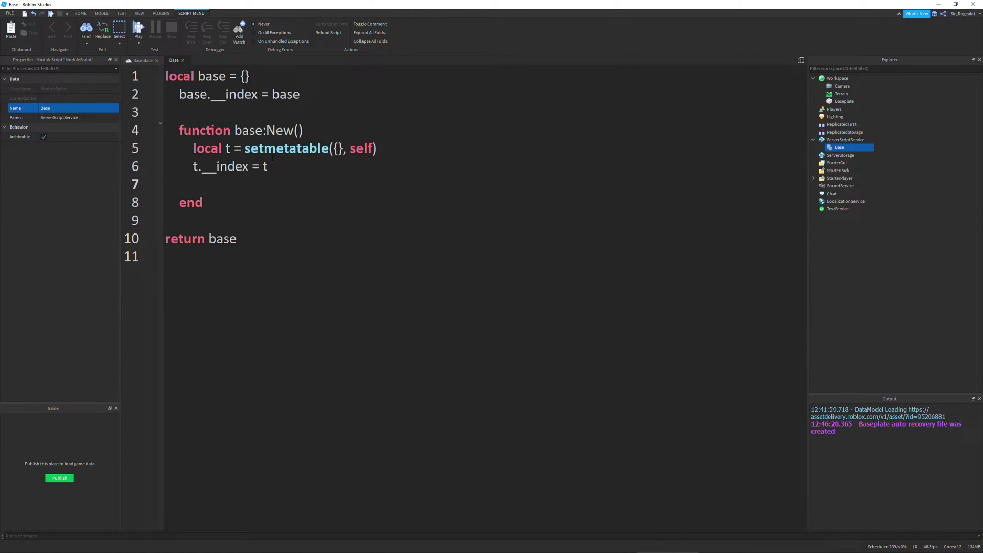
drag(270, 166, 193, 167)
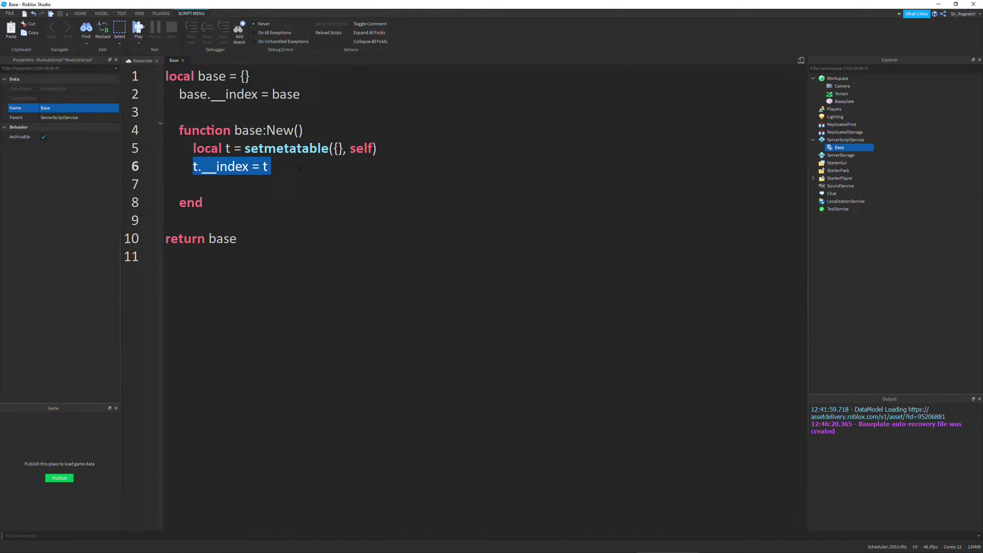
click(268, 168)
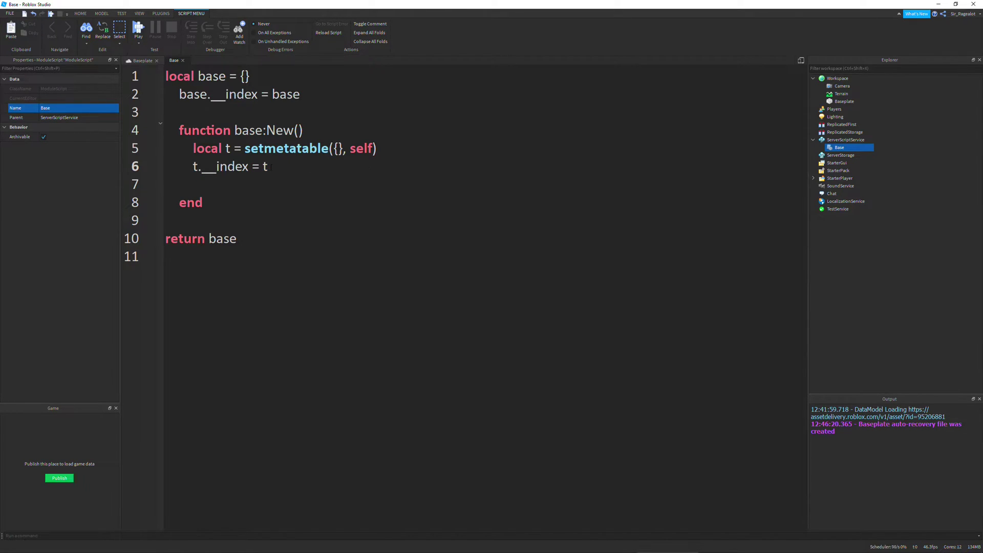
Highlight __index on lines 6 and 2 and self on line 5, then start the return line.
click(219, 182)
click(201, 167)
drag(202, 166, 243, 166)
click(270, 166)
click(358, 148)
click(226, 94)
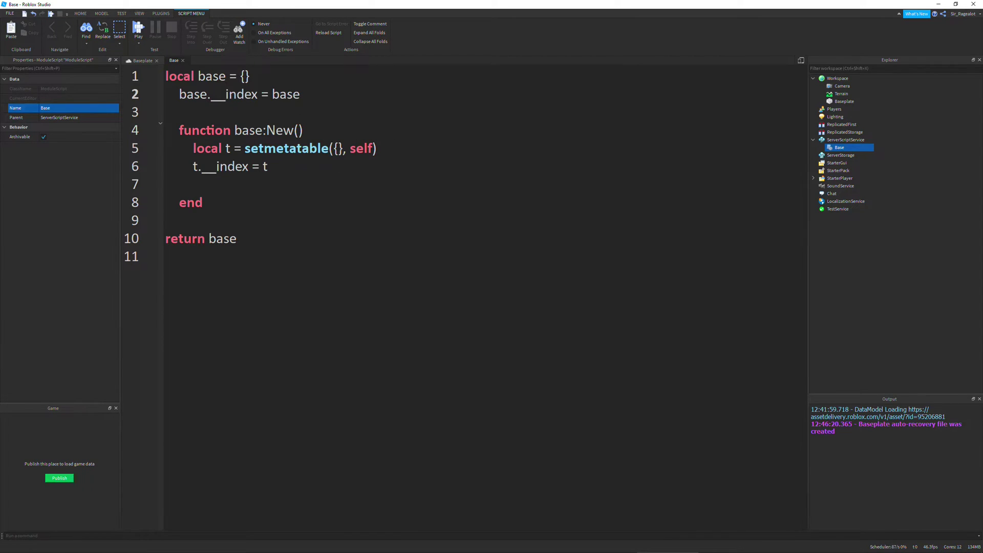
click(221, 182)
Finish 'return t' on line 8 and highlight the whole New function.
key(Return)
text(return )
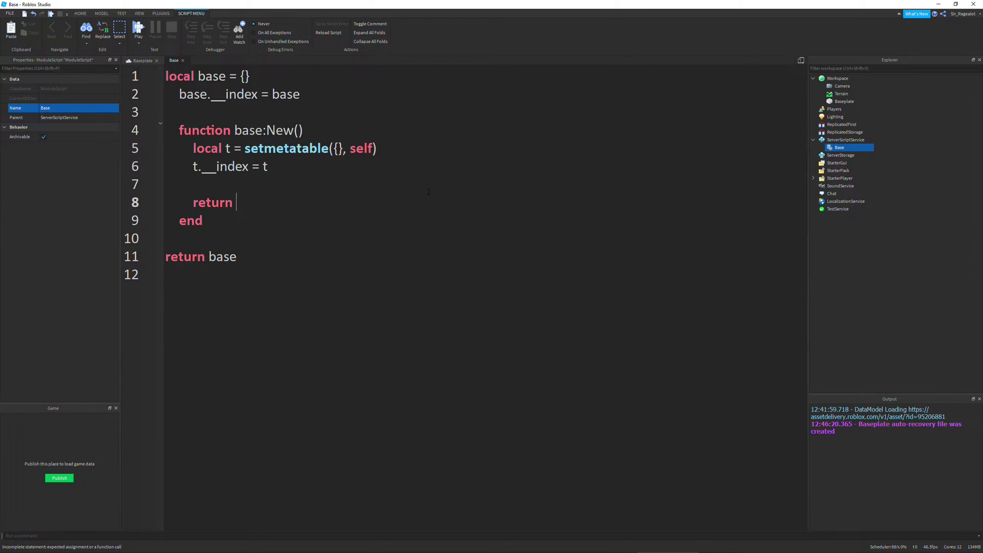
text(t)
drag(203, 220, 165, 123)
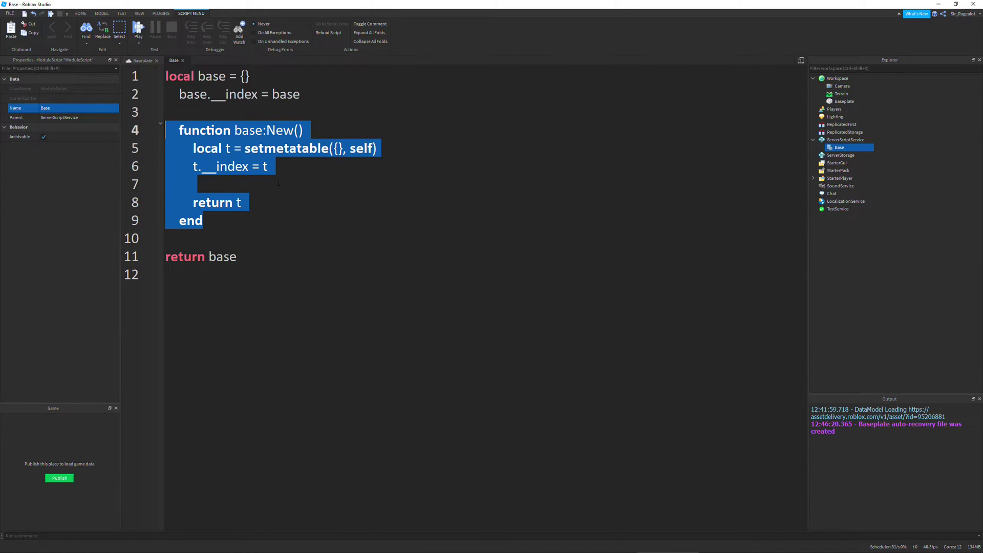
click(207, 220)
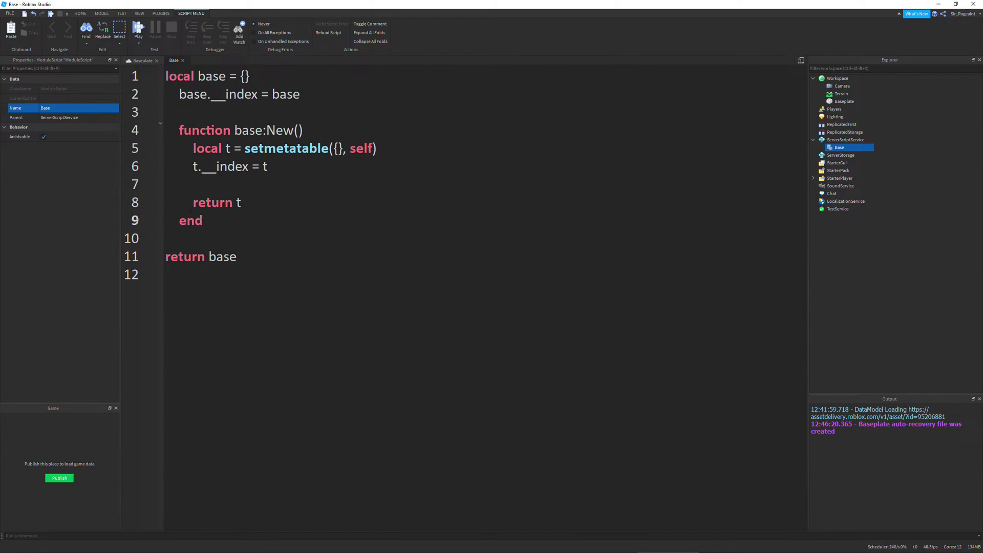
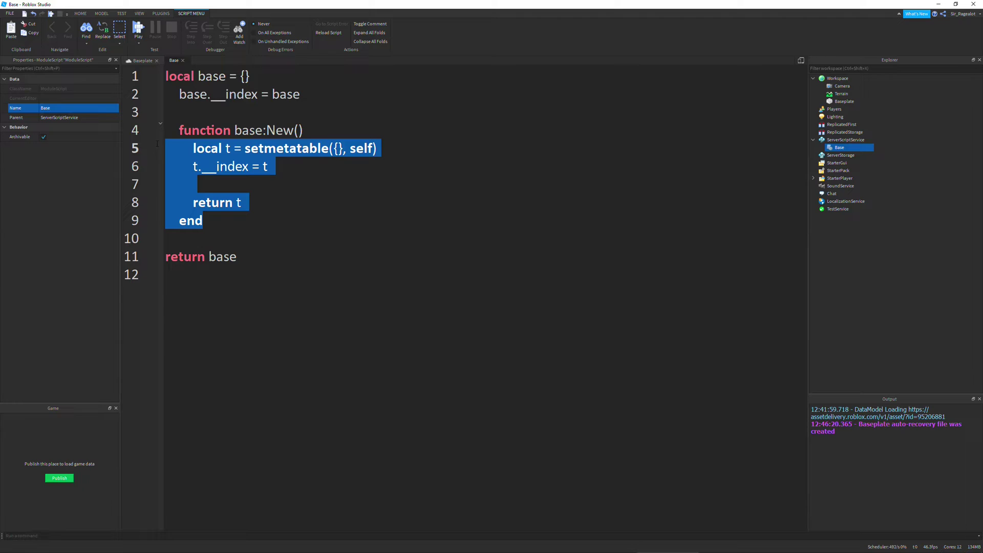
Insert a ModuleScript named Child1 under ServerScriptService and rename its module table to child.
drag(156, 147, 156, 135)
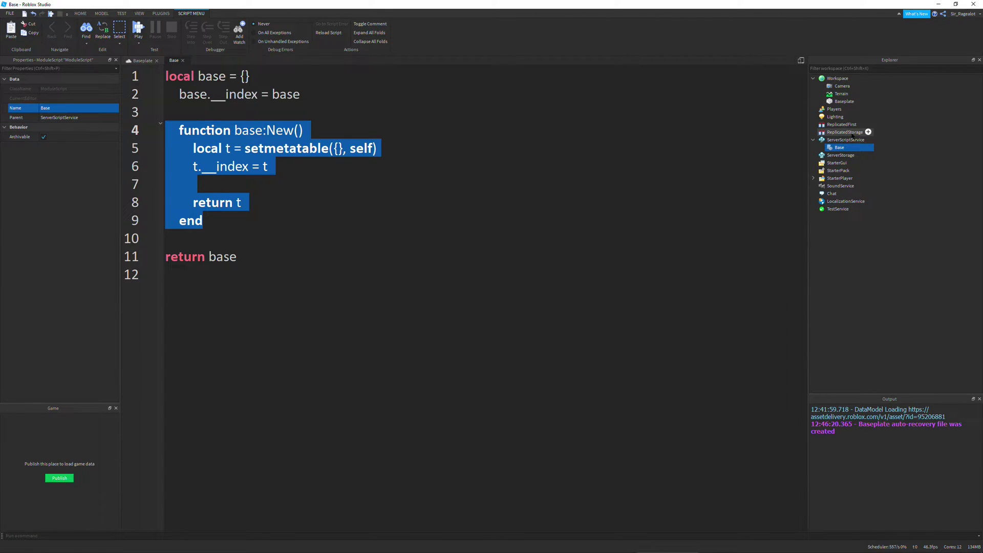
click(870, 139)
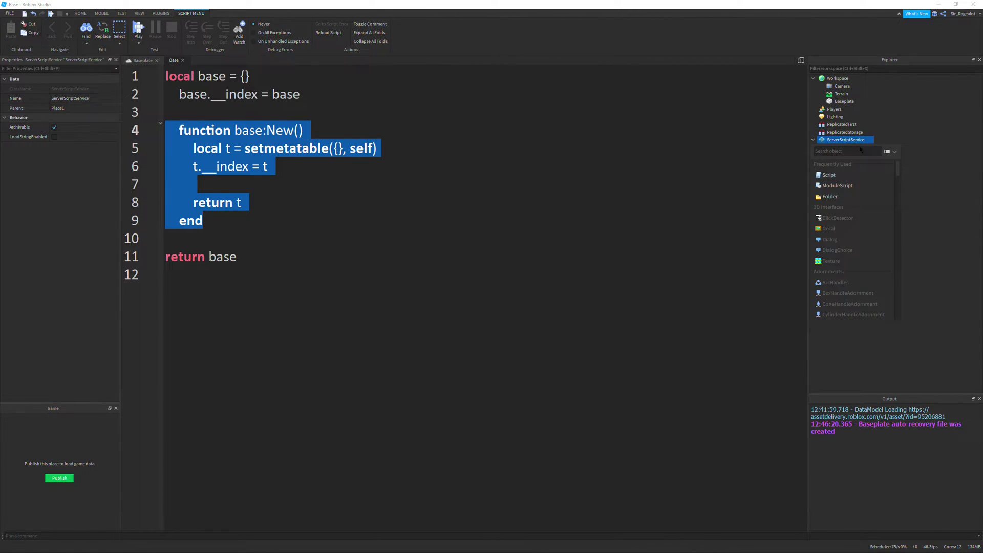
click(844, 187)
click(848, 155)
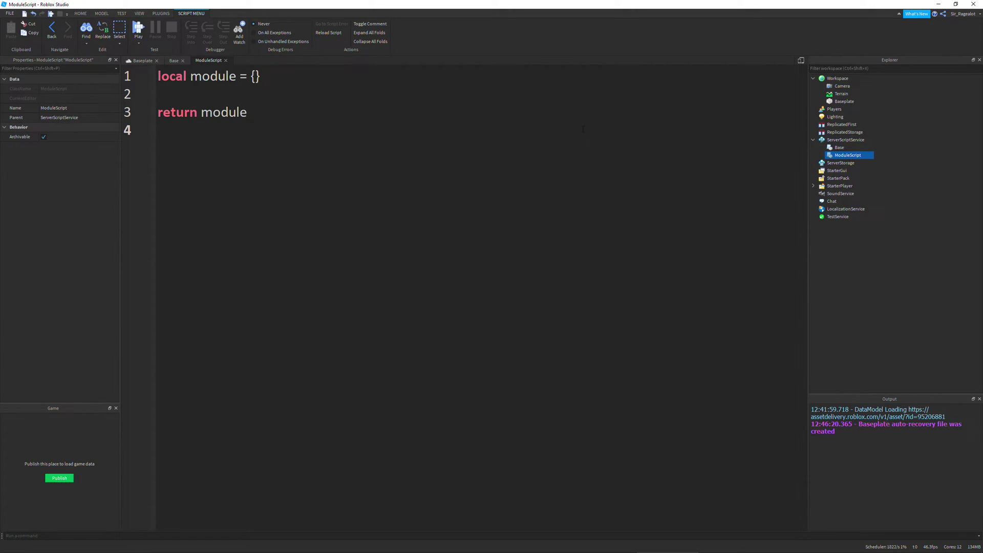
click(69, 108)
text(Chi)
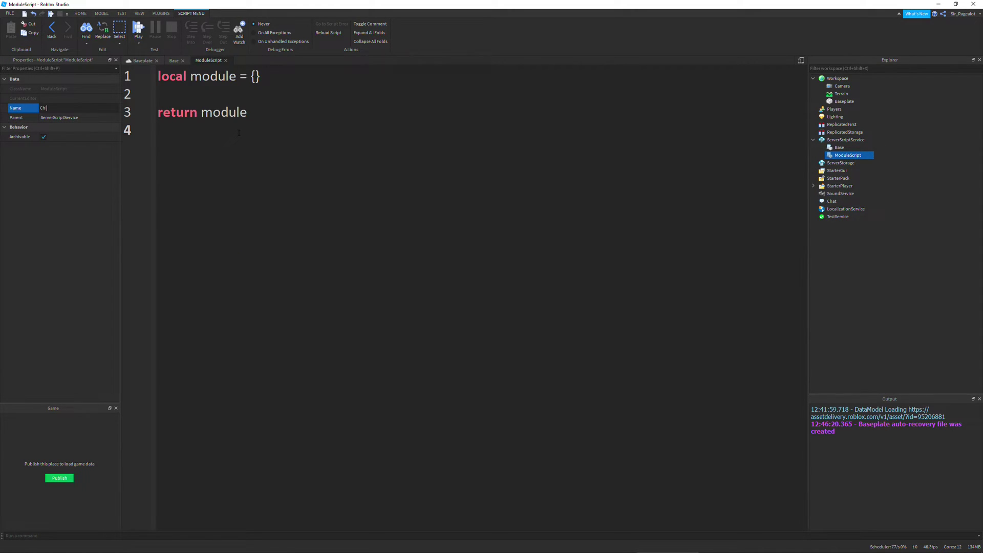
text(ld1)
key(Return)
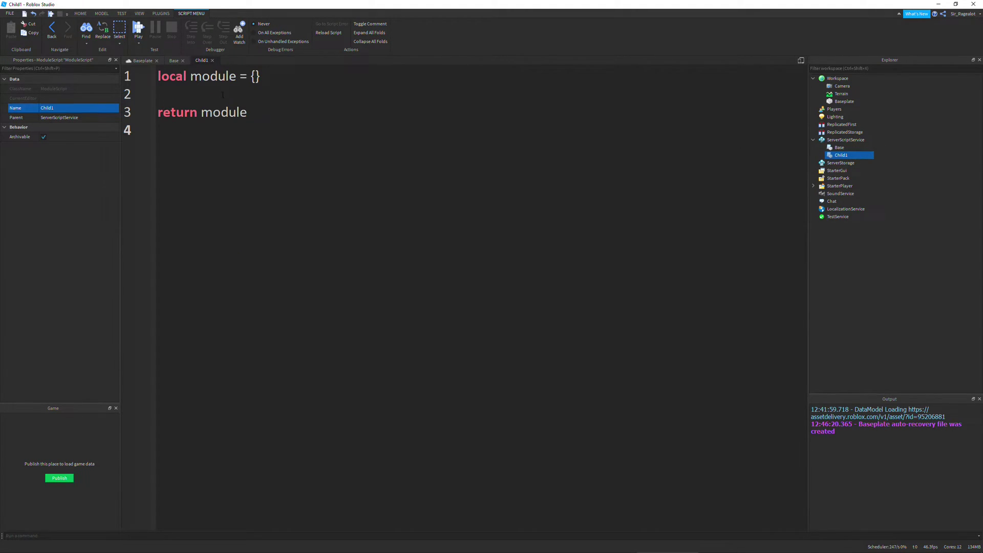
double_click(213, 76)
text(child)
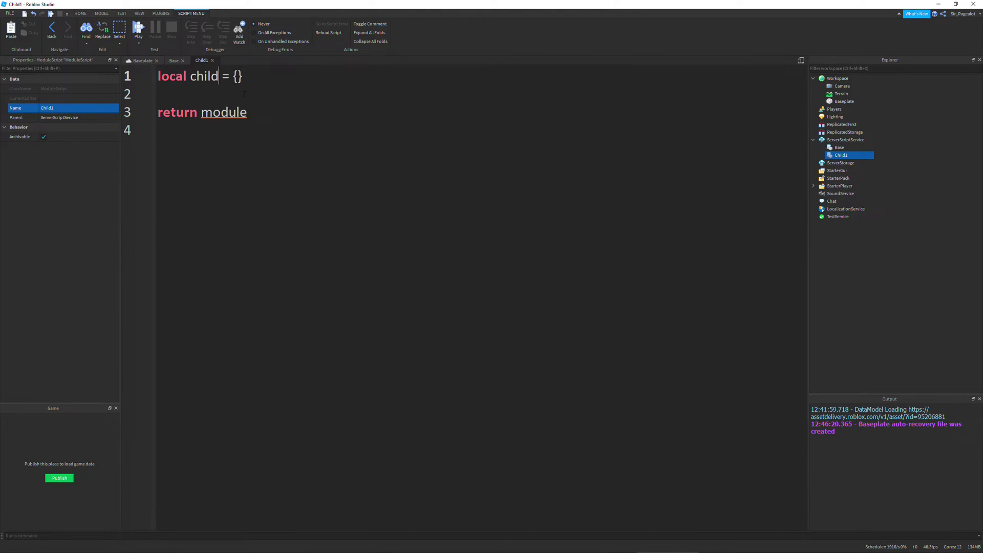
double_click(223, 112)
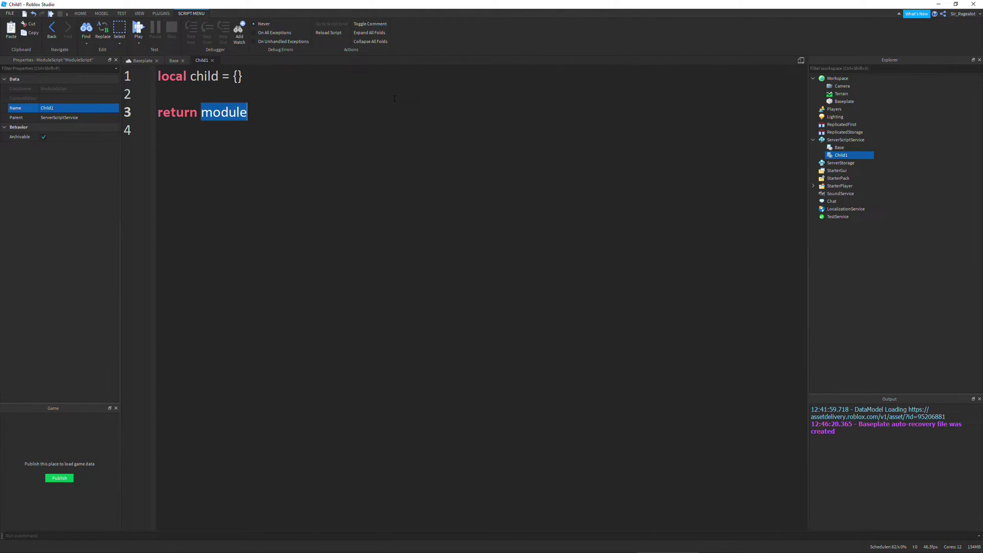
text(child)
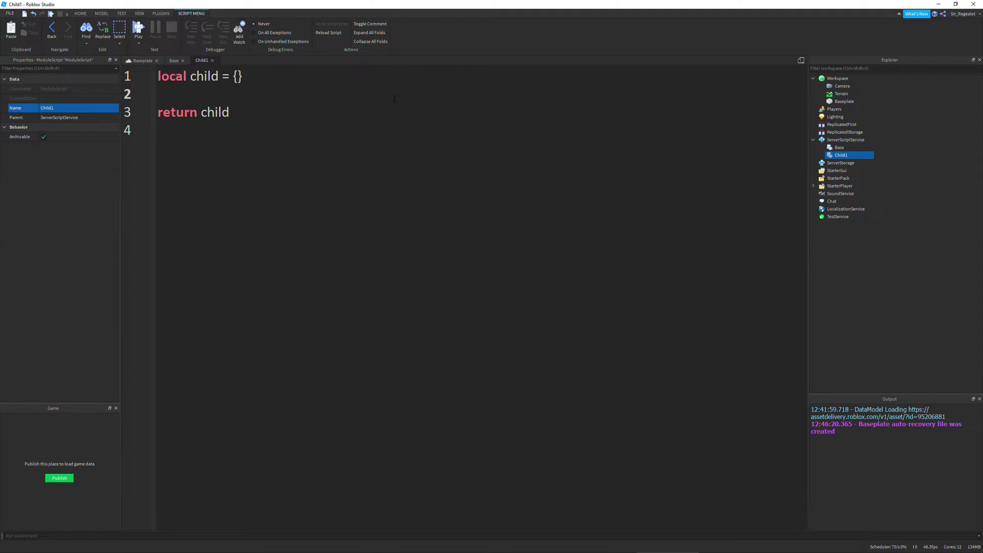
Put 'local base = script.Parent.Base' on line 1 of Child1, above the child table.
key(Return)
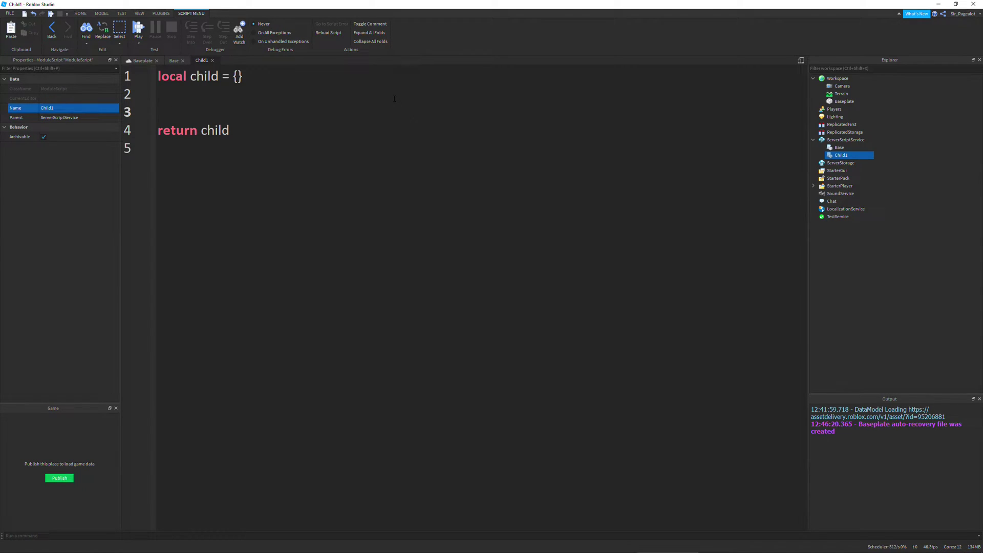
key(Up)
key(Up)
key(Return)
key(Return)
key(Up)
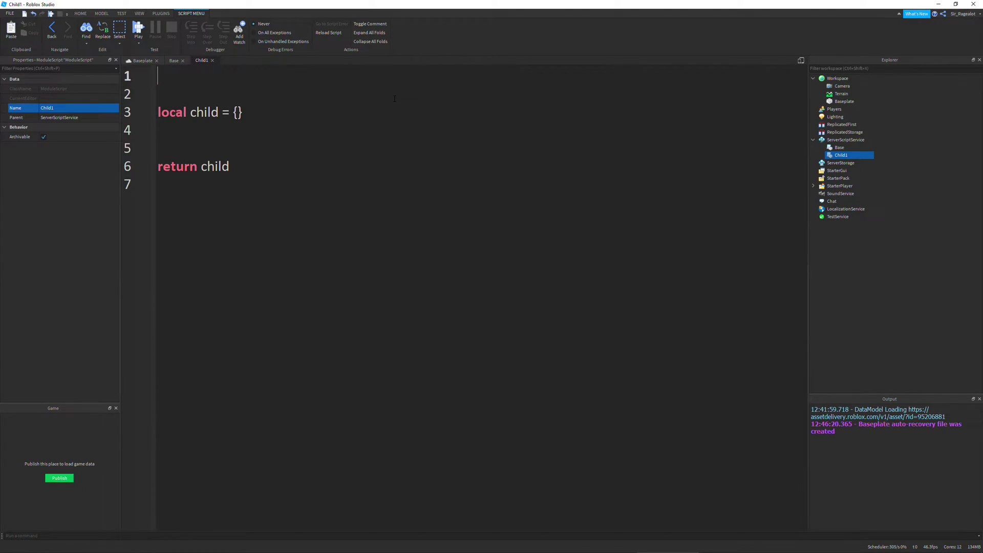
text(local)
text(base)
text( = scrip)
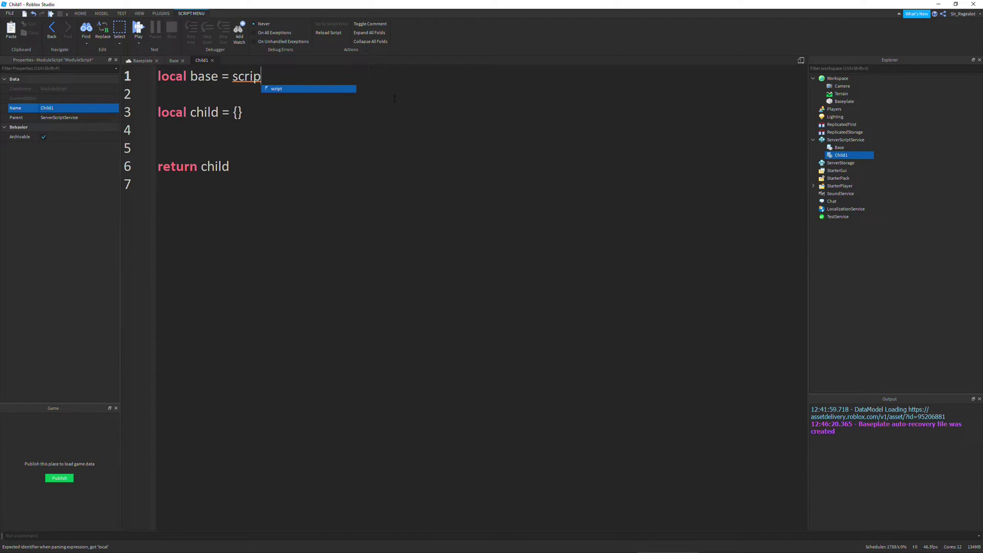
text(t.Parent)
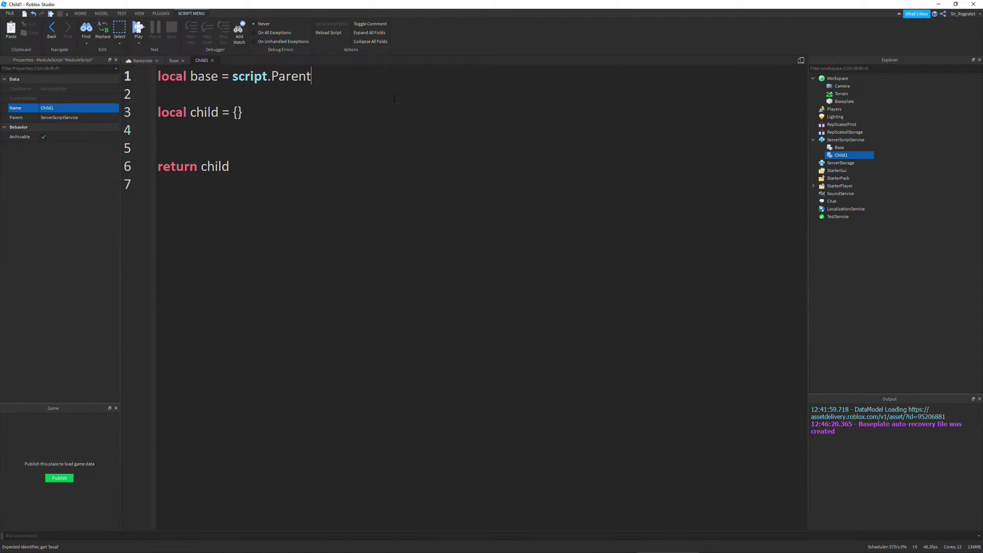
text(.Base)
key(Down)
key(Down)
key(Down)
key(Up)
click(175, 61)
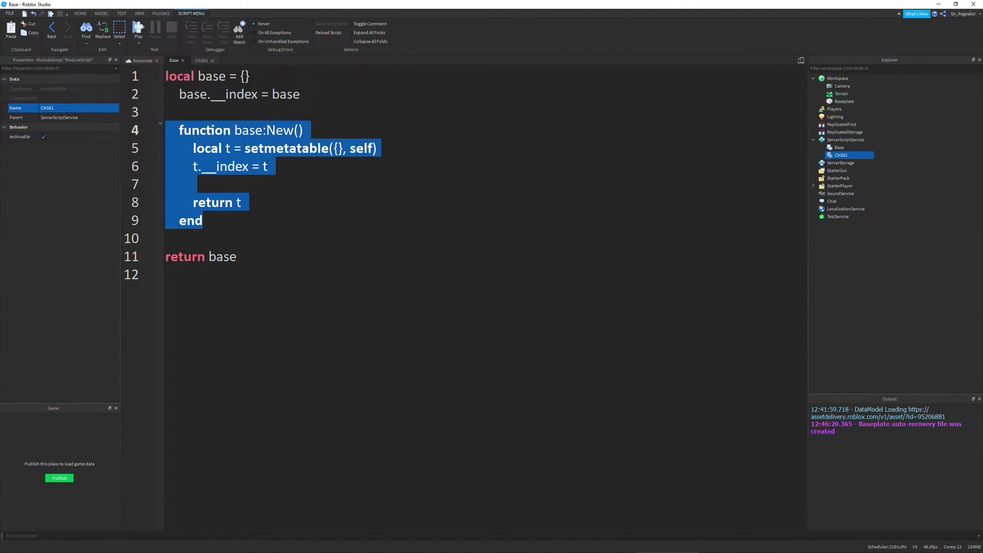
click(272, 167)
drag(245, 202, 192, 203)
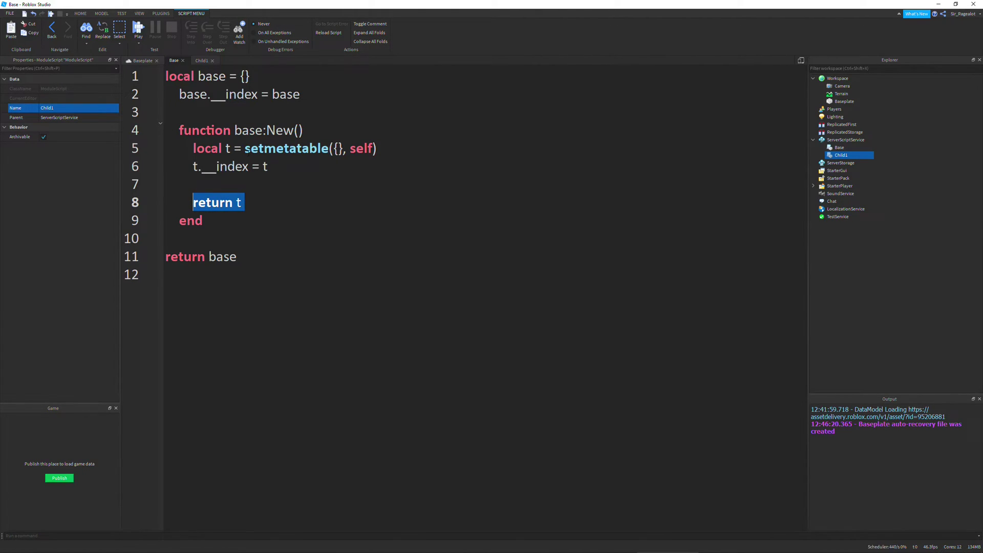
click(338, 148)
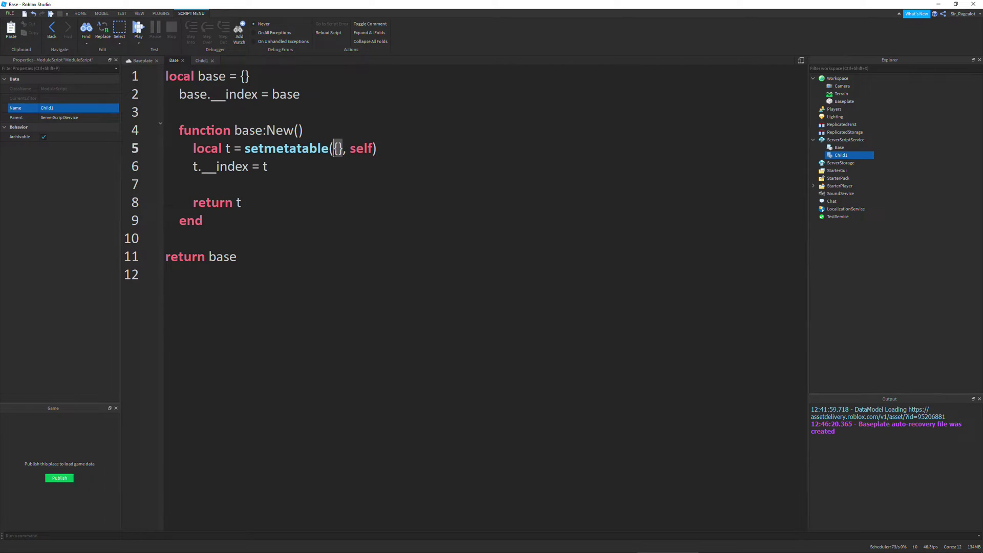
double_click(231, 167)
drag(270, 166, 192, 167)
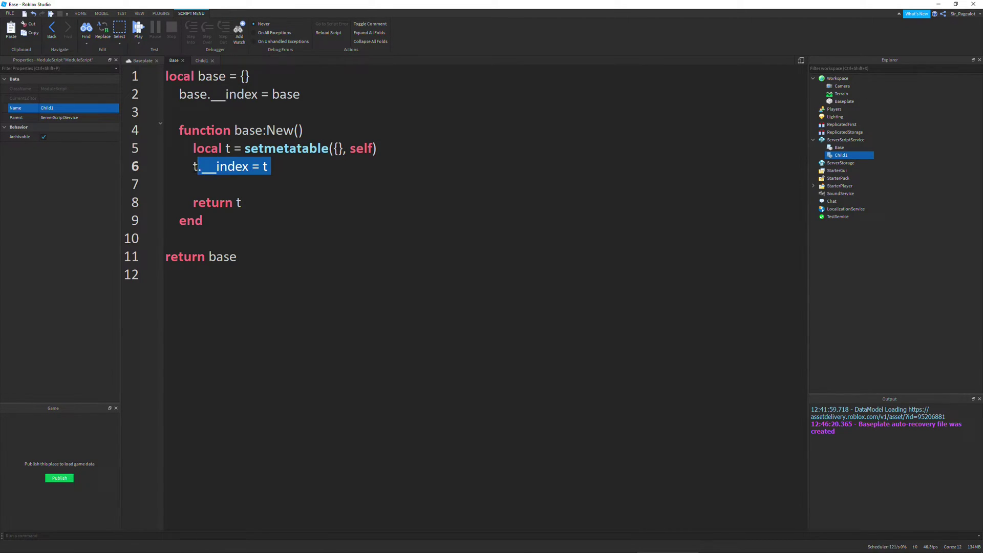
click(232, 202)
Replace Child1's empty table braces so line 3 reads local child = require(base):New().
click(203, 61)
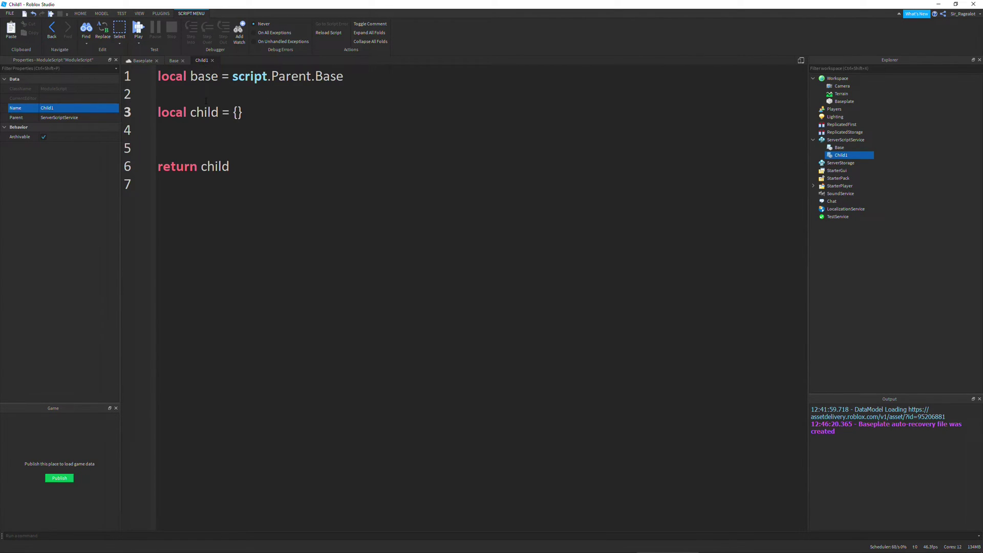
triple_click(191, 112)
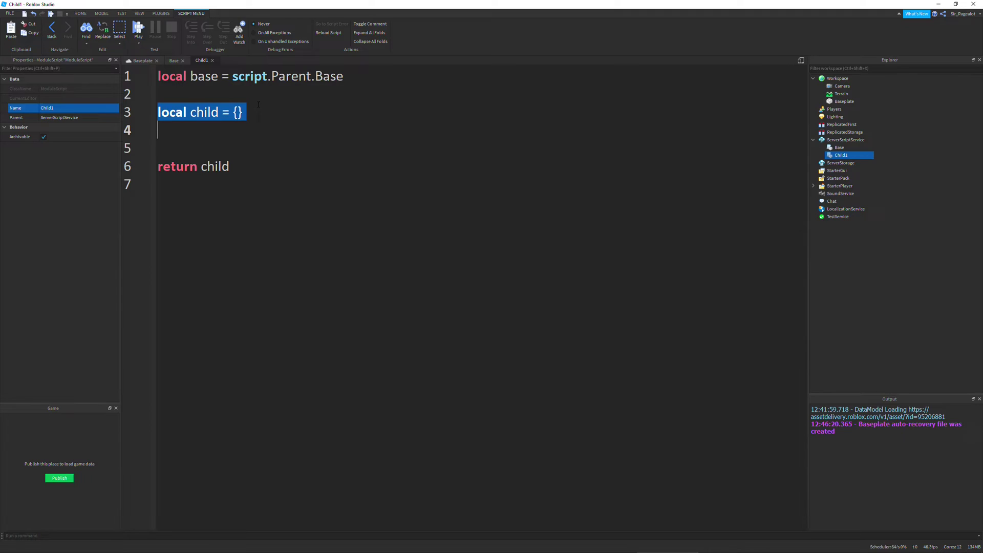
click(238, 113)
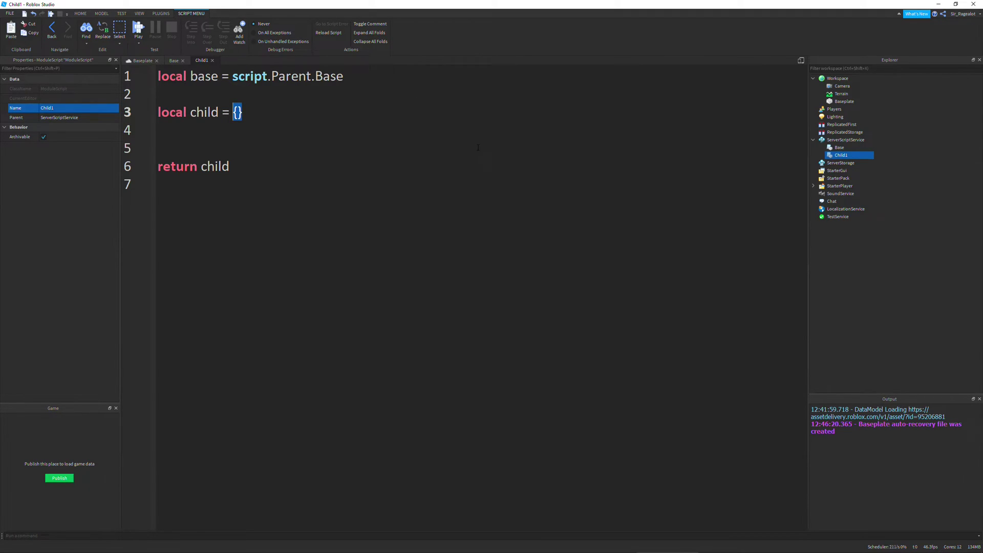
key(BackSpace)
key(Delete)
text(requ)
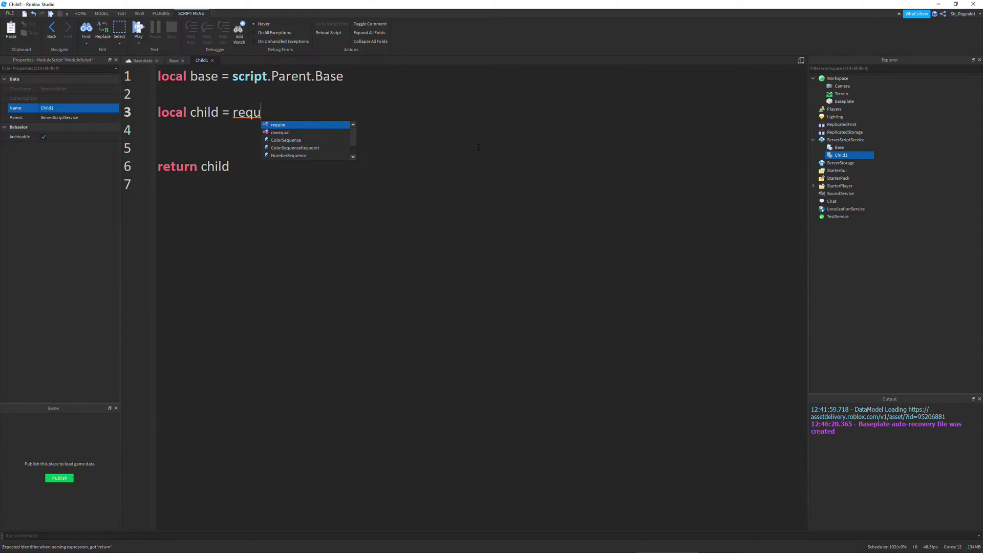
text(ire(bass)
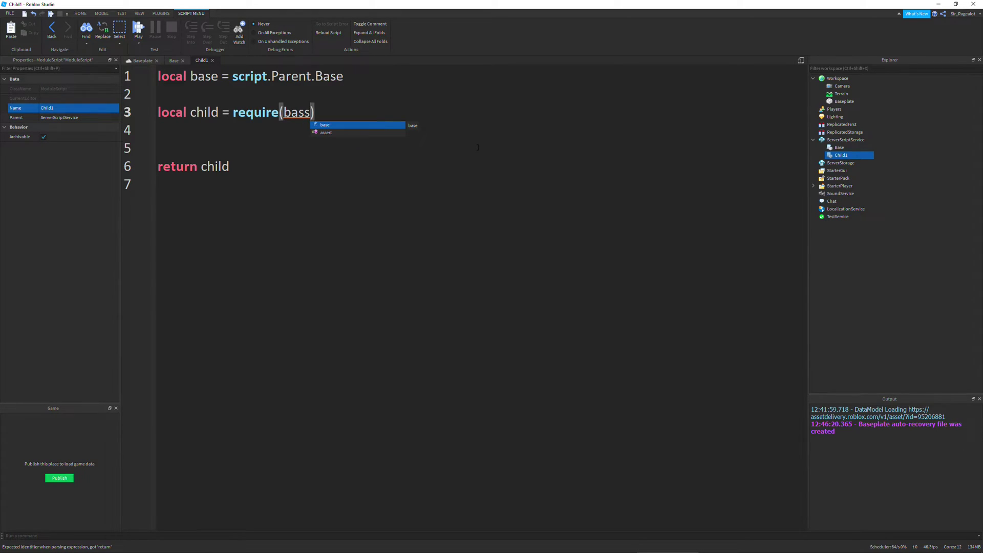
key(BackSpace)
key(Tab)
text():)
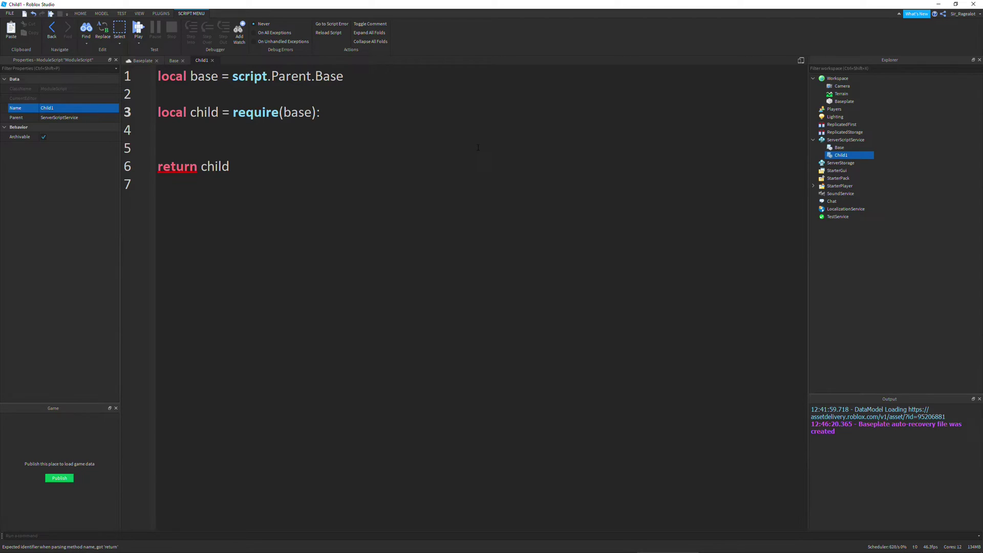
text(New)
text(()
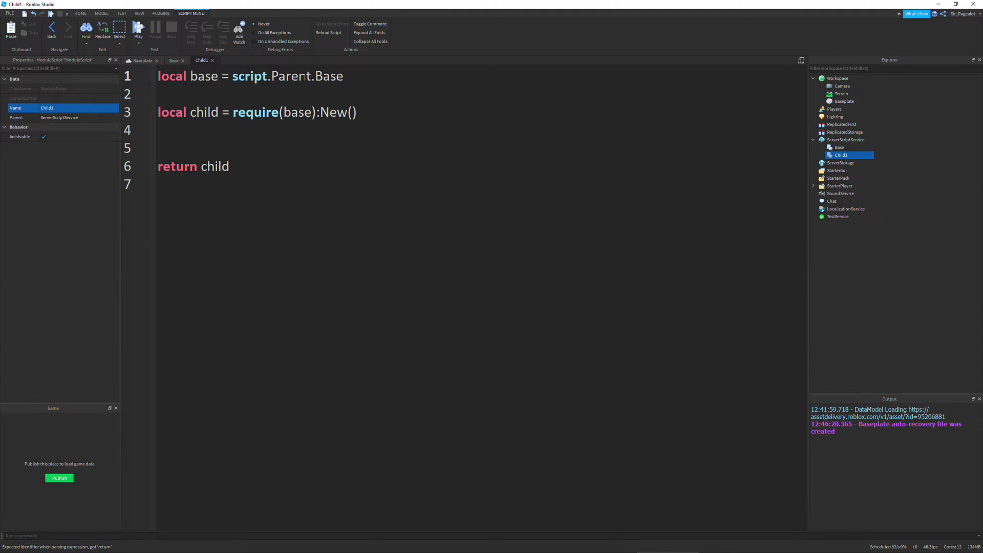
triple_click(217, 75)
Review Child1's require(base):New() line, undoing an accidental move of require(base).
click(175, 60)
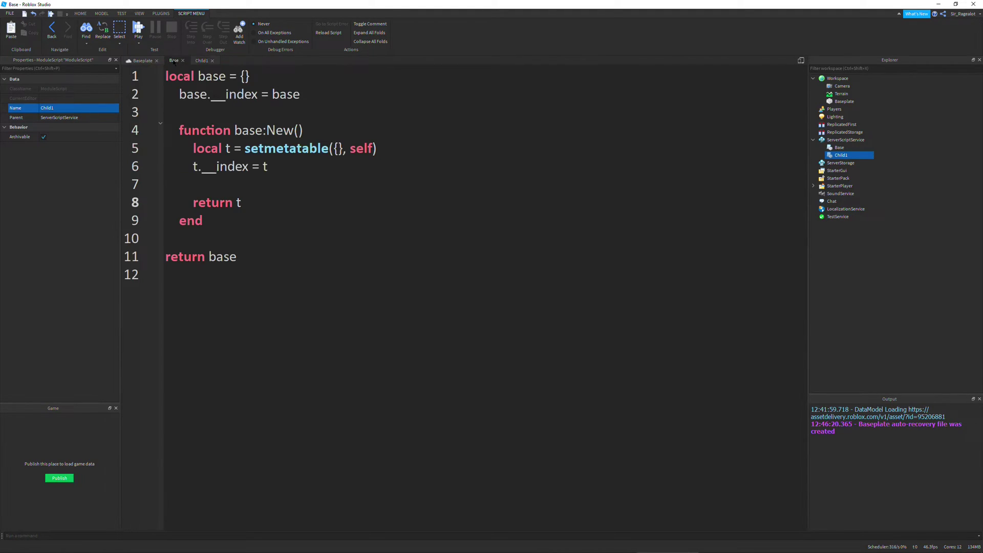
click(201, 60)
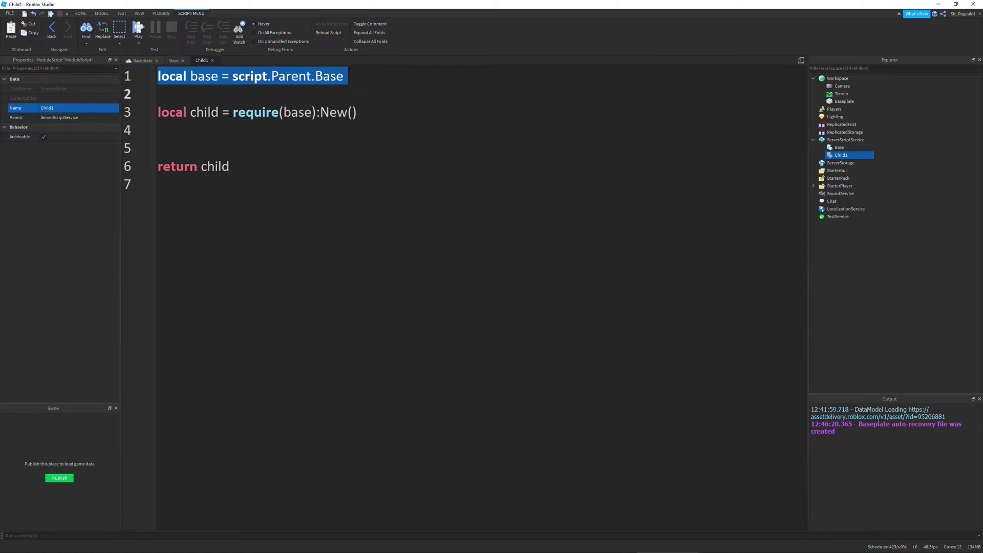
drag(233, 112, 317, 113)
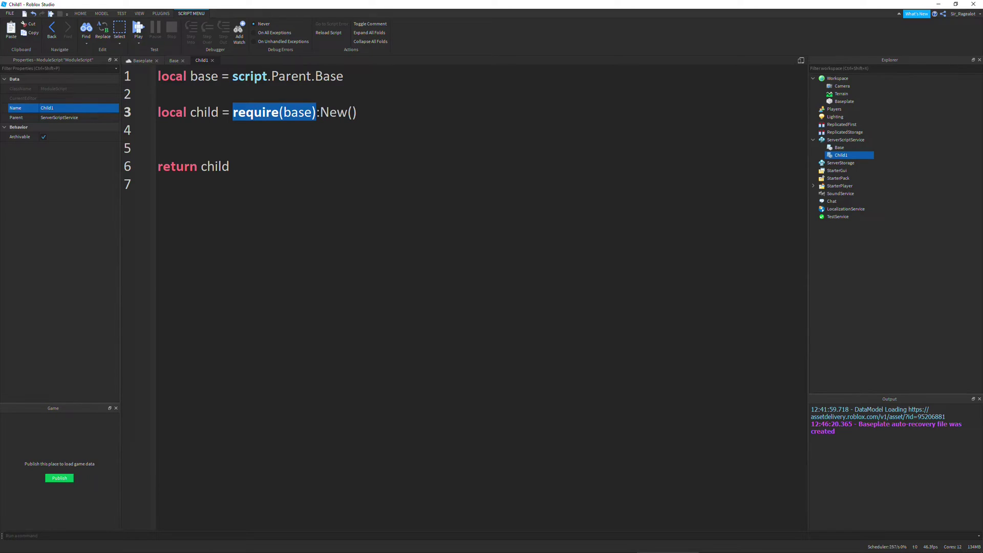
drag(273, 112, 320, 112)
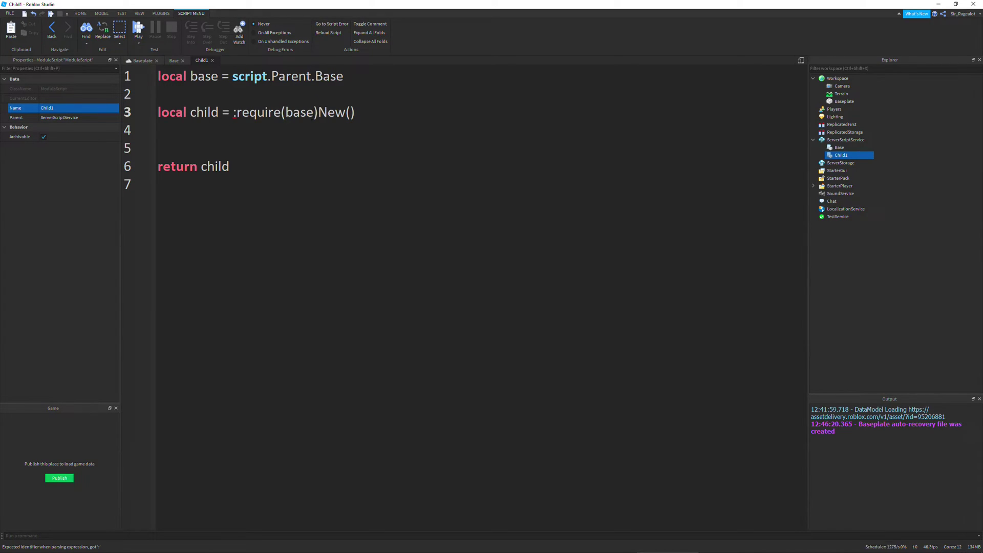
key(ctrl+z)
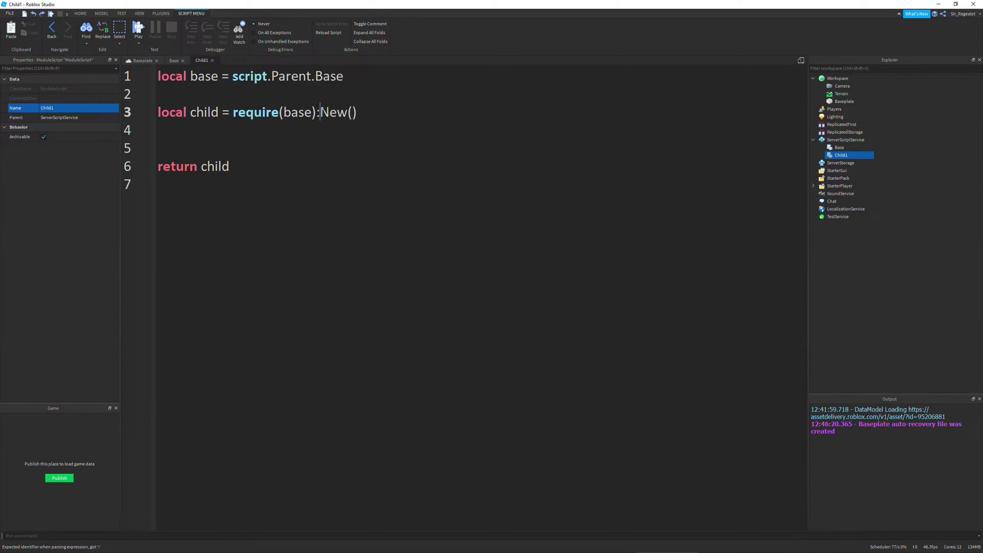
drag(320, 112, 356, 113)
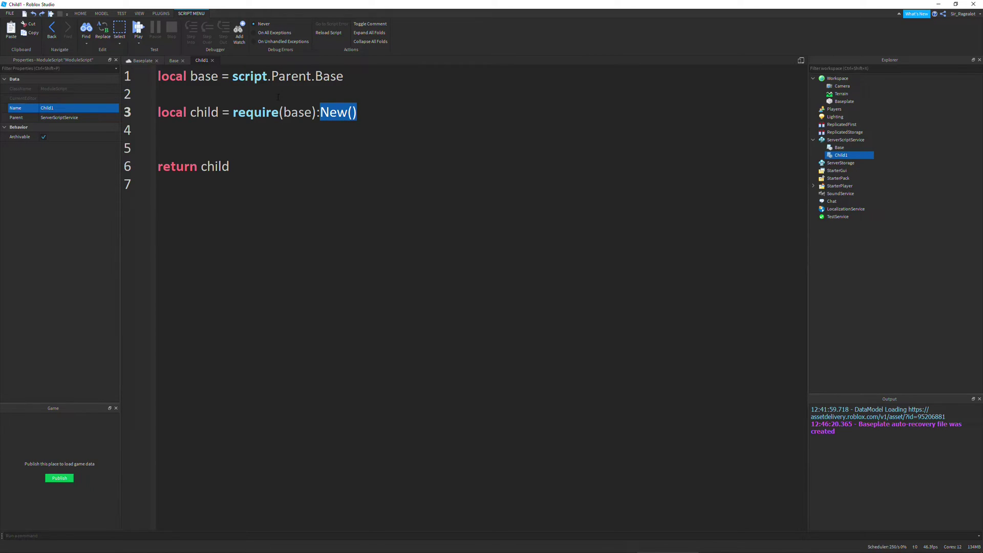
click(175, 60)
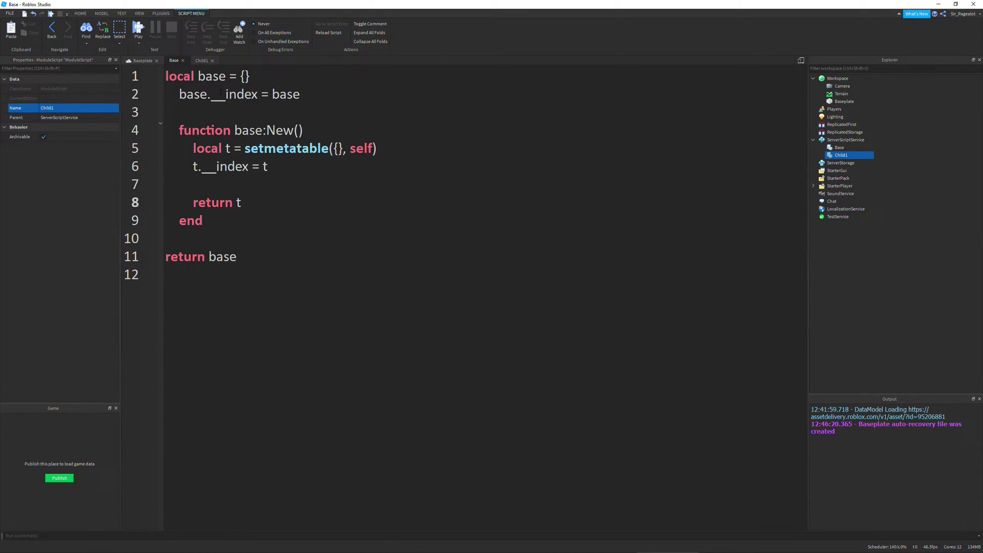
click(202, 60)
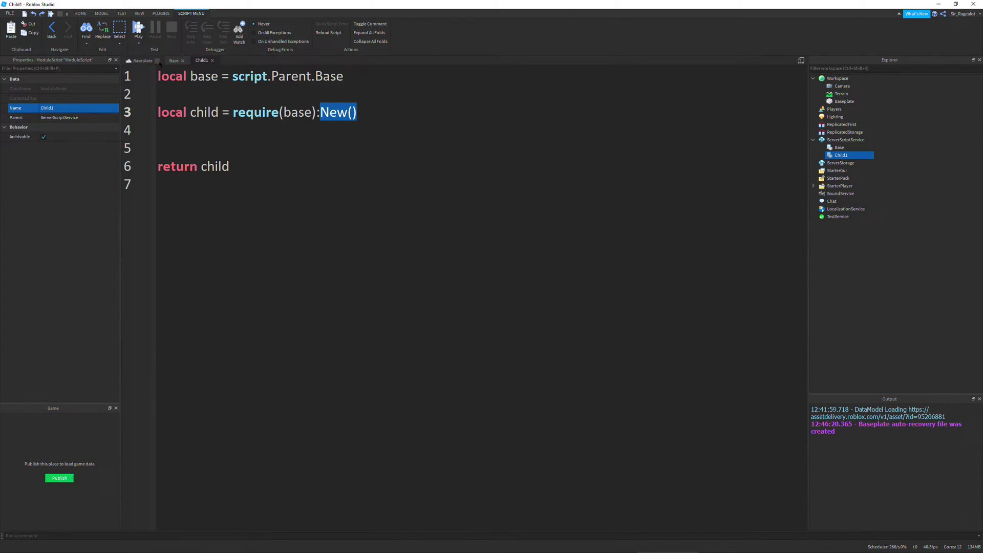
Add base.Number = 5 on a new line in Base, above the New function.
click(175, 60)
click(197, 111)
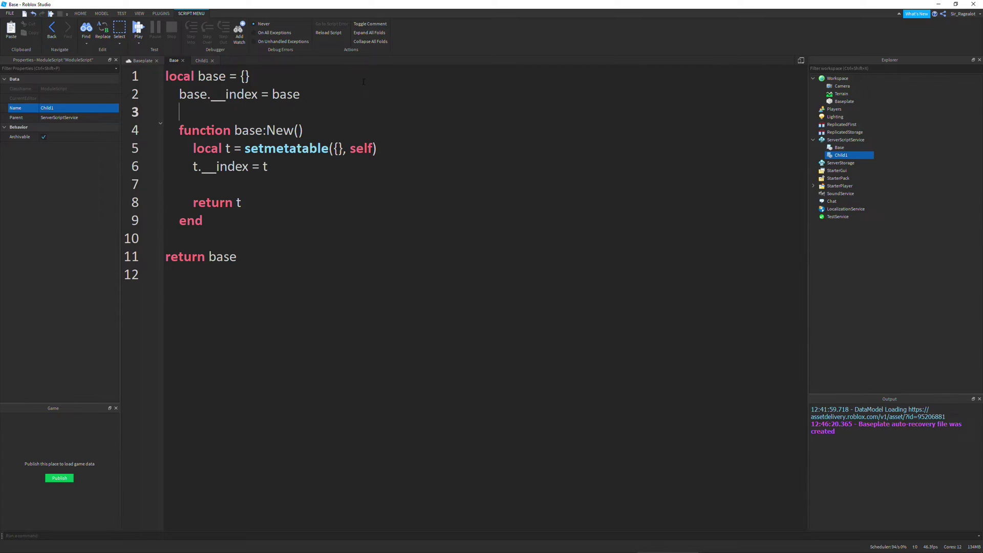
key(Return)
key(Return)
key(Up)
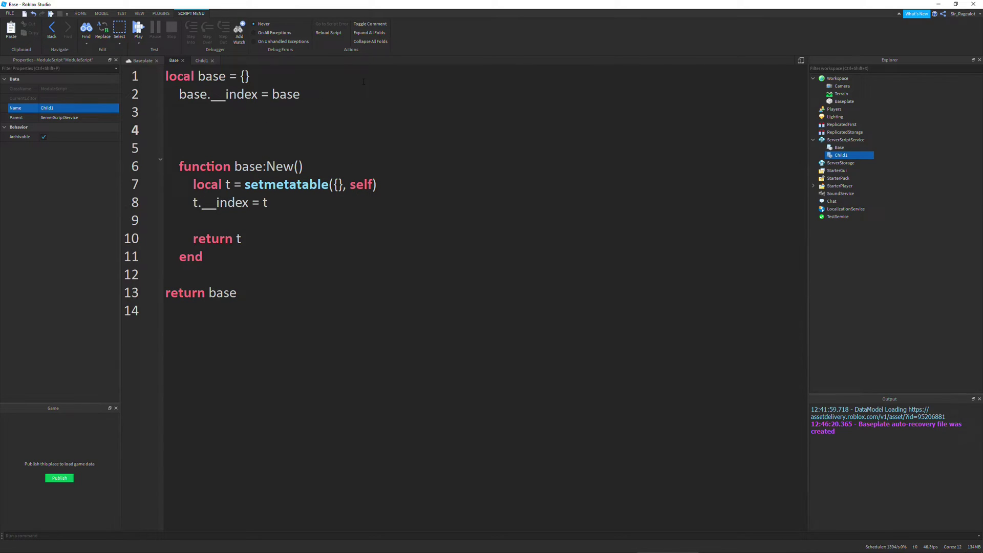
text(ba)
key(Tab)
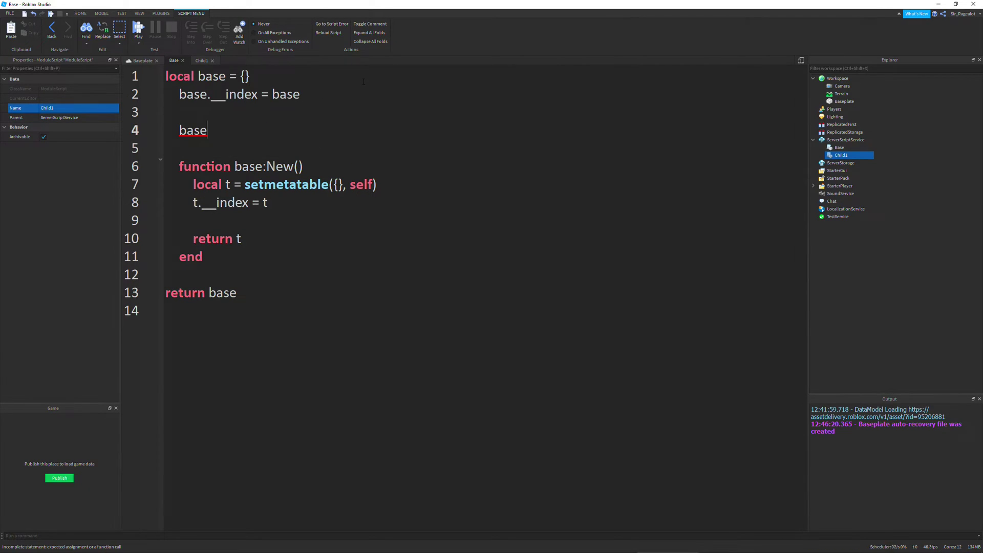
text(.Number = )
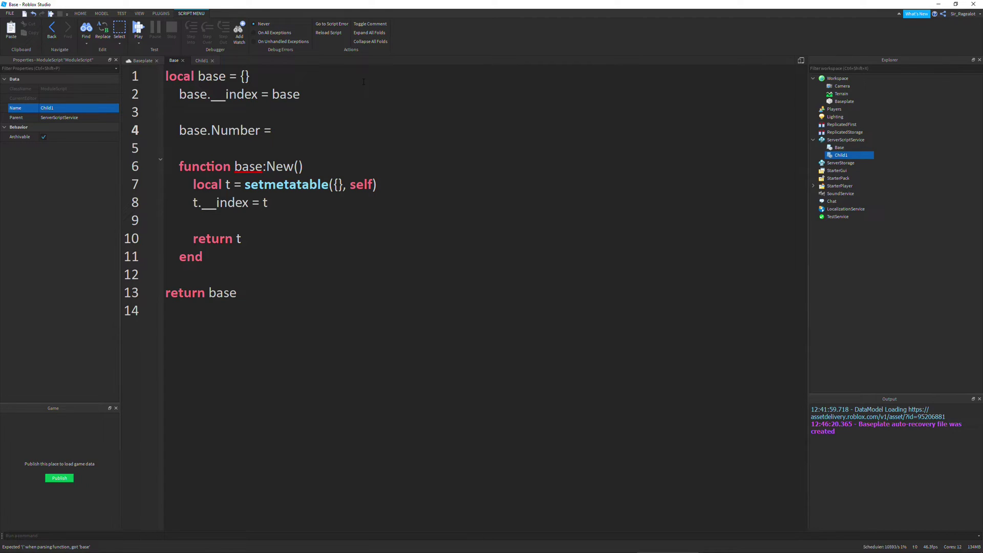
text(5)
drag(206, 94, 211, 94)
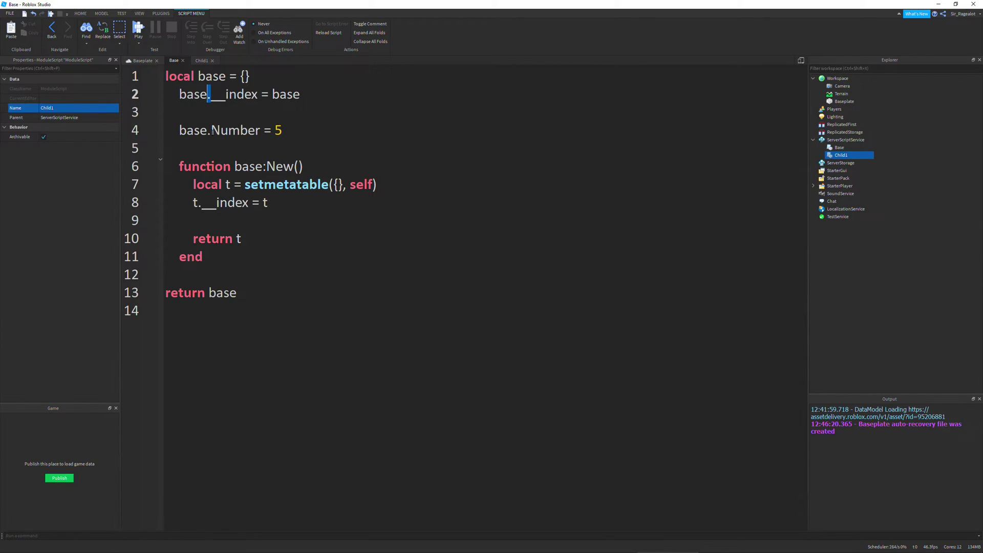
drag(206, 130, 211, 130)
key(Right)
drag(204, 258, 156, 169)
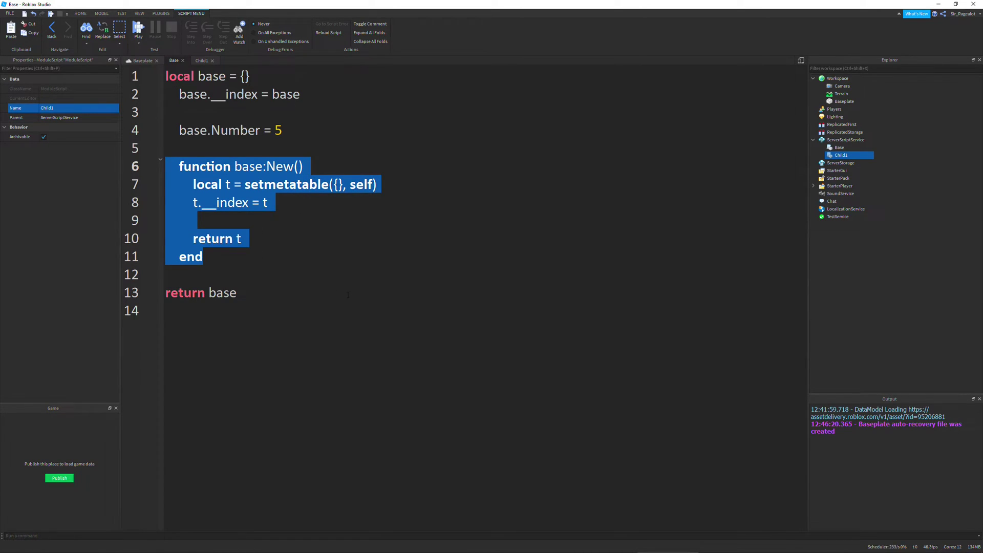
Insert a new Script under ServerScriptService and delete its print("Hello world!") line.
click(202, 60)
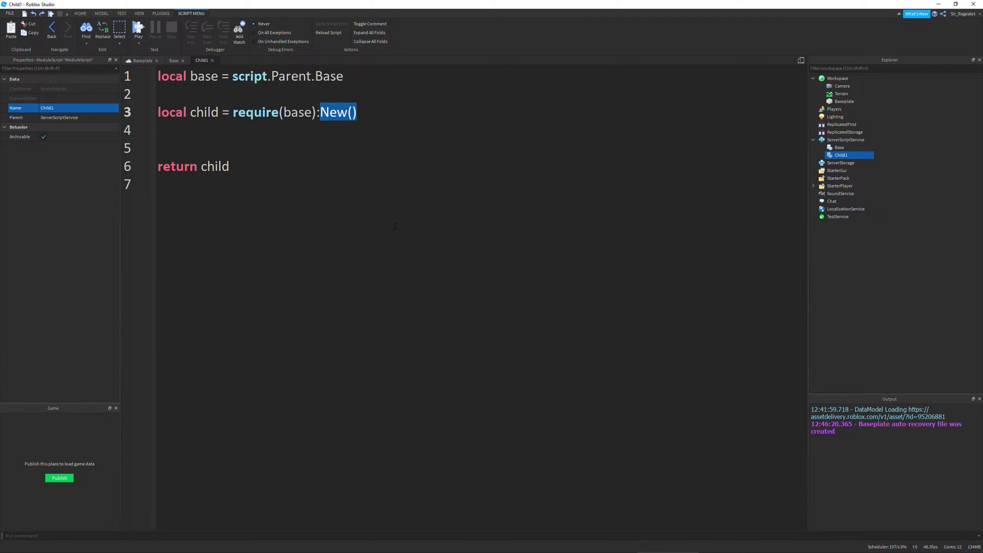
mouse_move(845, 139)
click(870, 139)
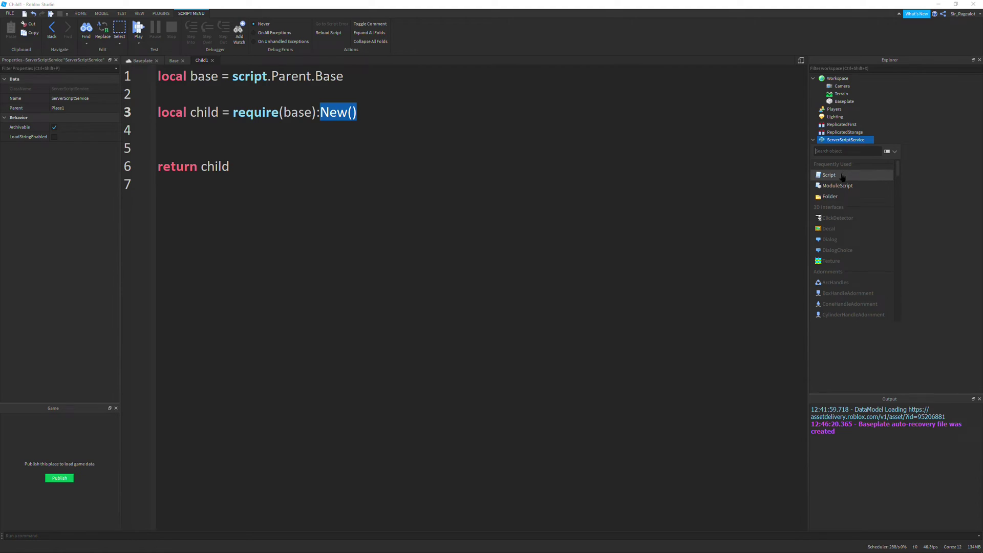
click(830, 175)
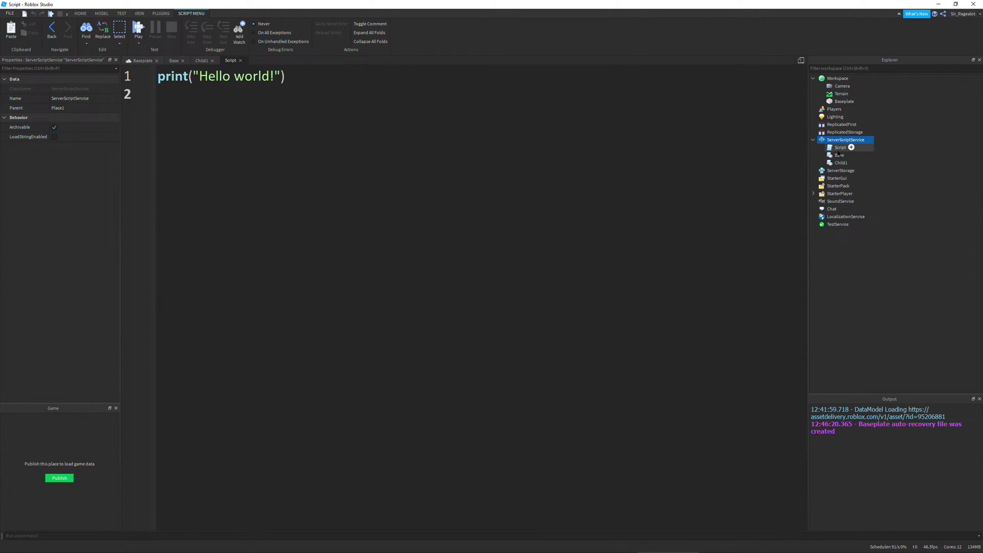
click(77, 107)
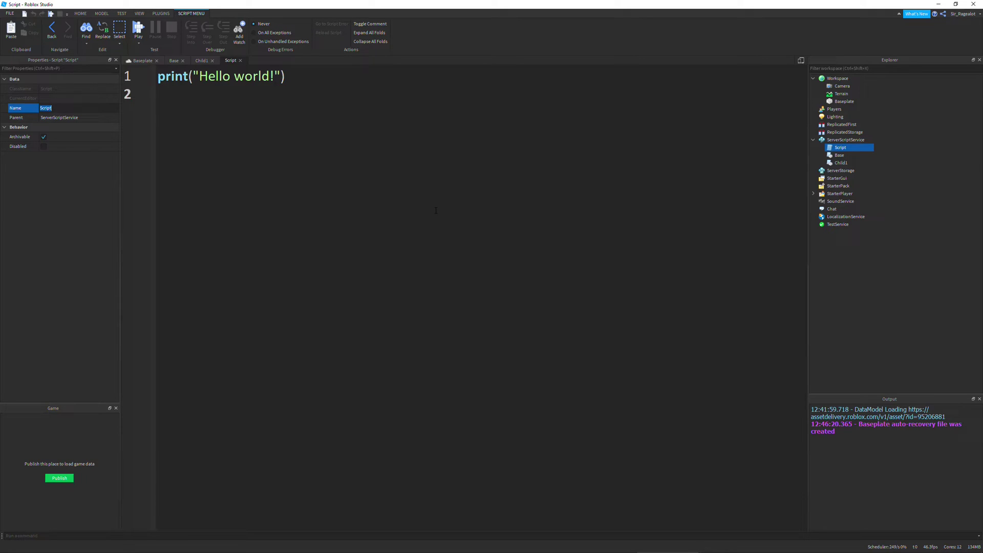
drag(290, 76, 156, 76)
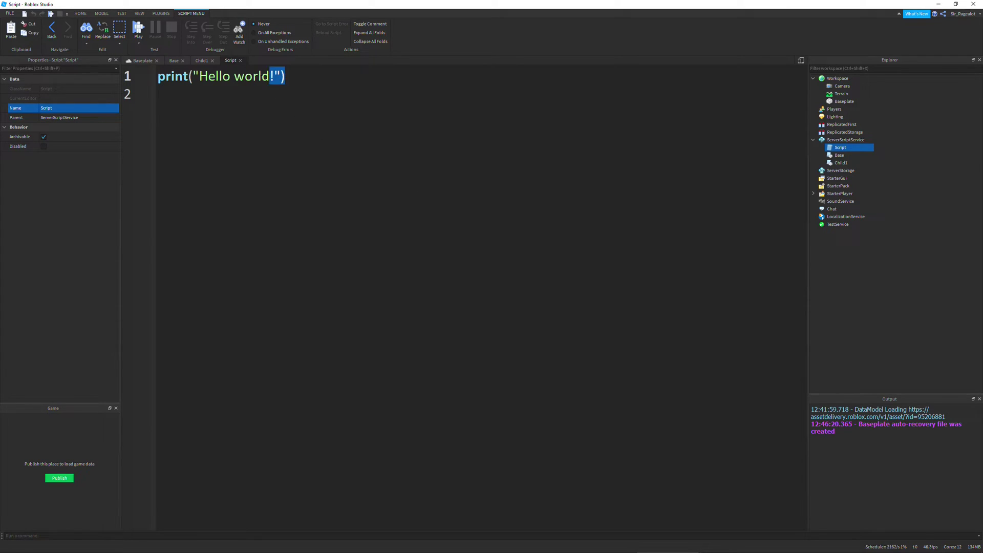
key(BackSpace)
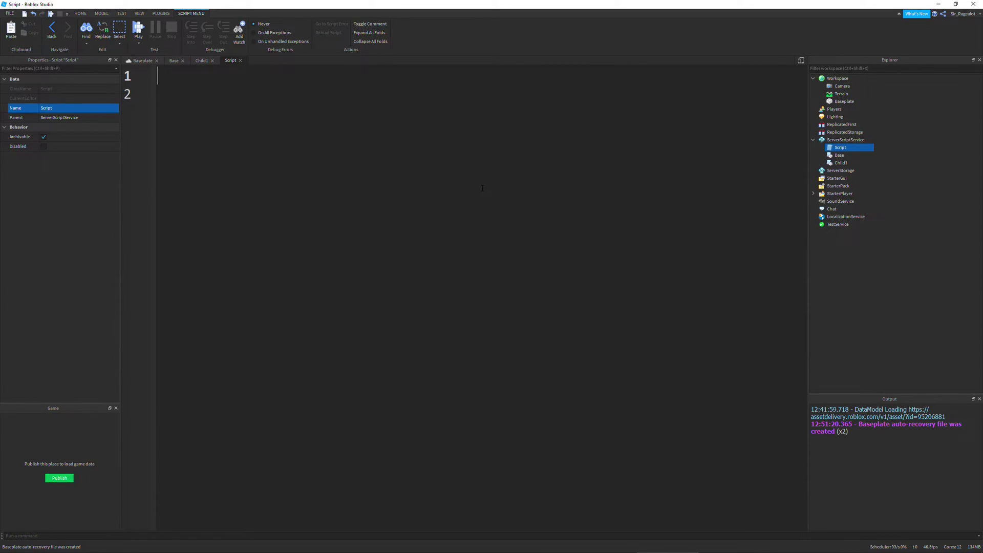
text(local )
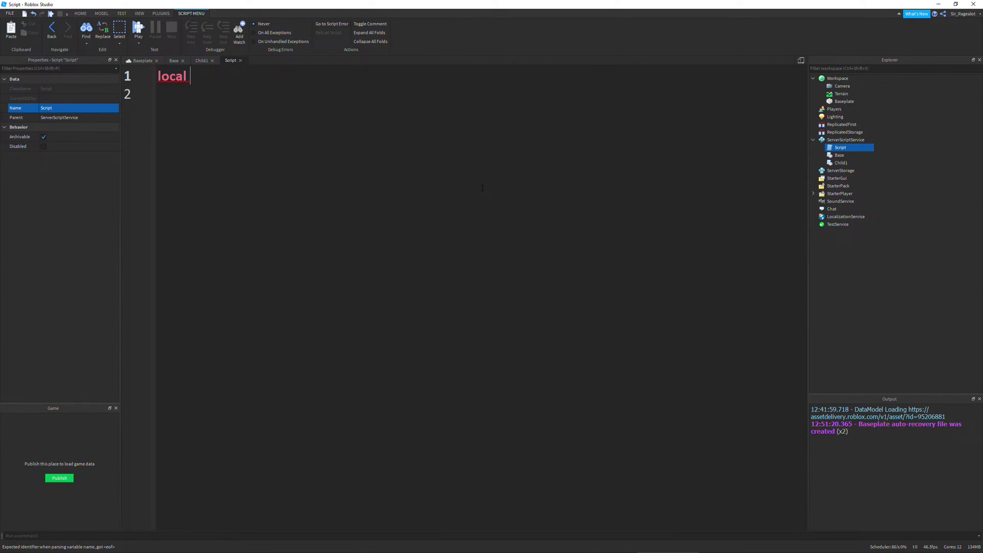
text(child)
Write local child = require(script.Parent.Child) and print(child.Number) in the Script.
click(175, 60)
click(203, 60)
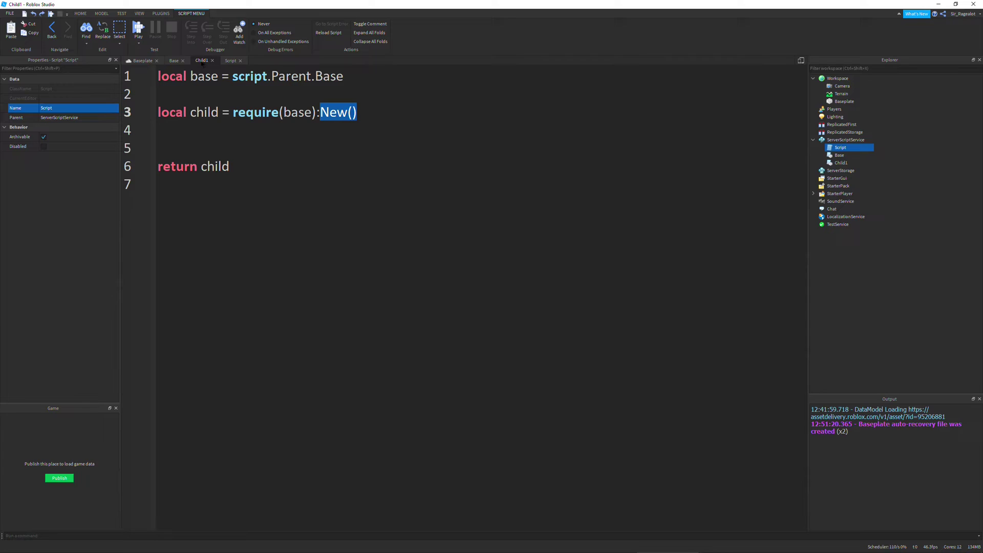
click(231, 60)
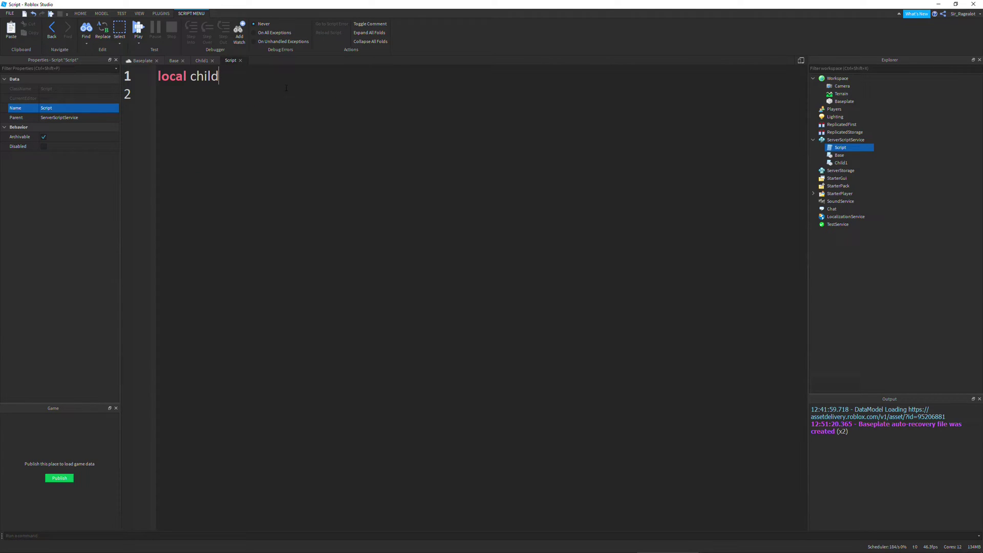
text( = )
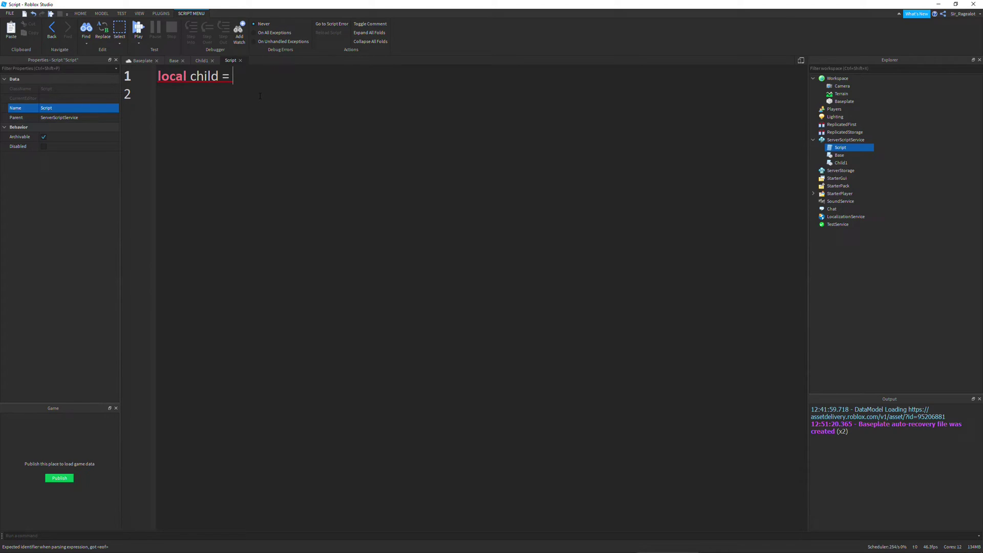
text(require()
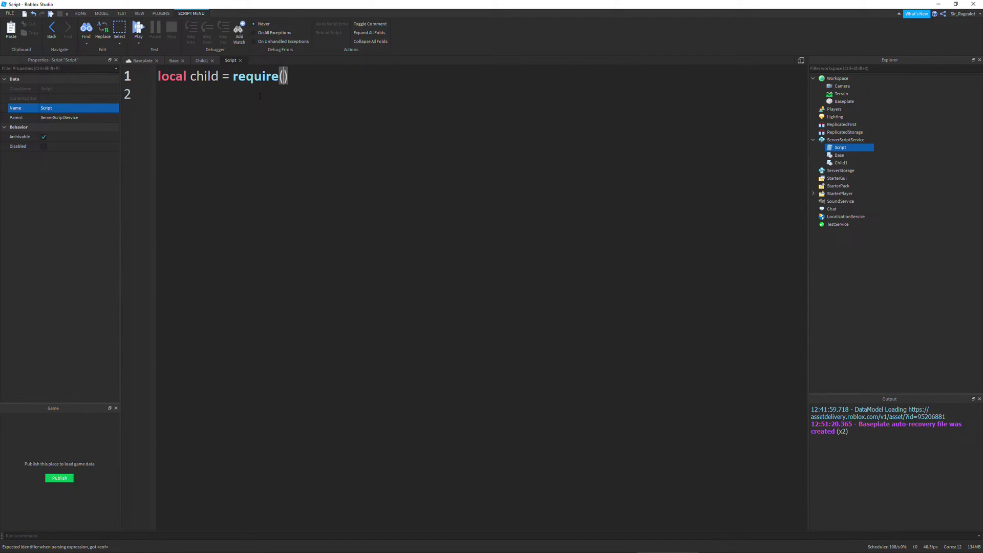
text(script).Parent)
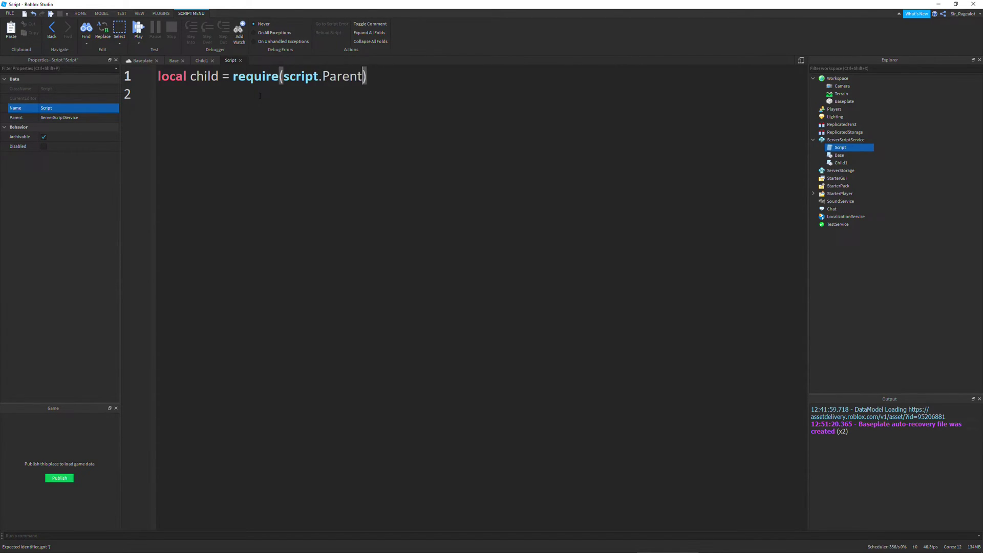
text(.CHild)
key(BackSpace)
key(BackSpace)
key(BackSpace)
key(BackSpace)
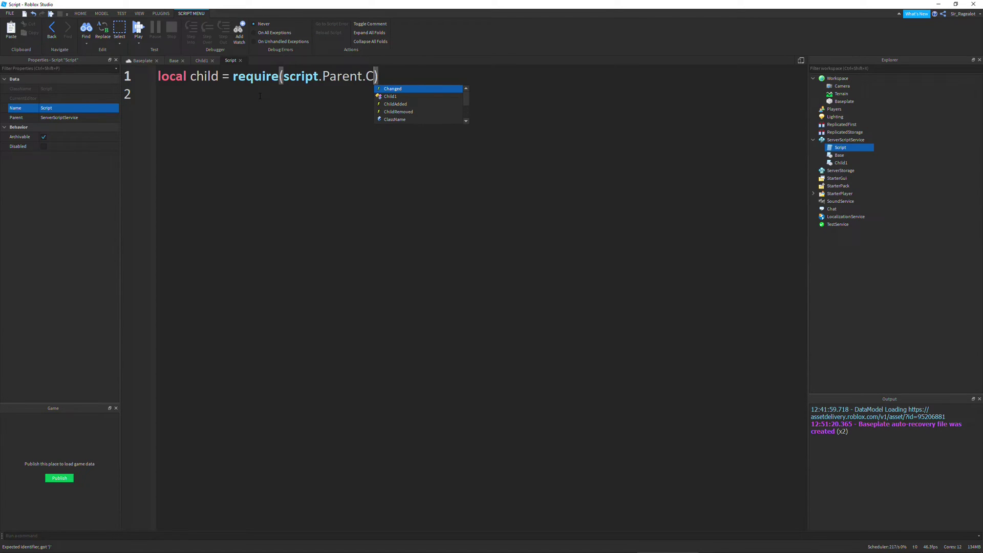
text(hild)
key(Right)
key(Return)
key(Return)
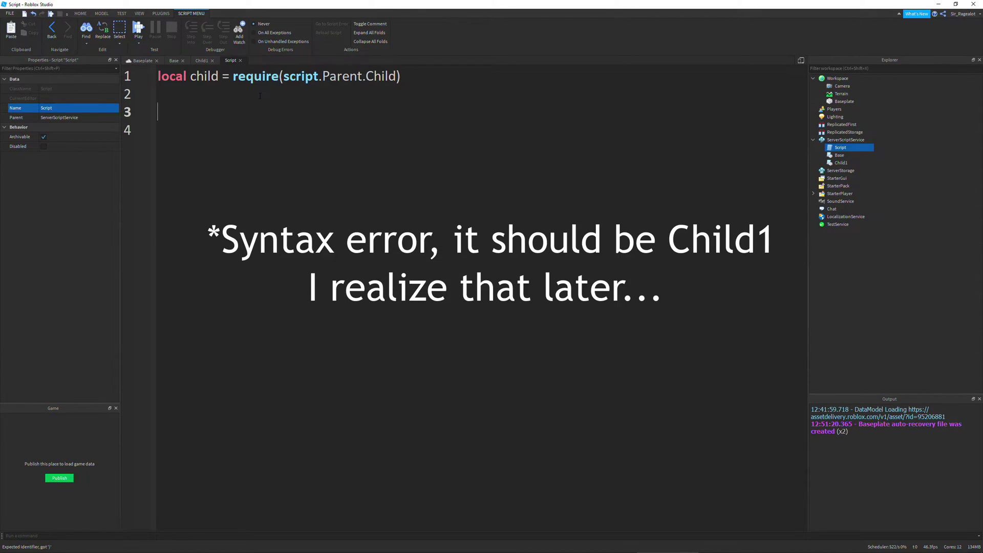
text(print)
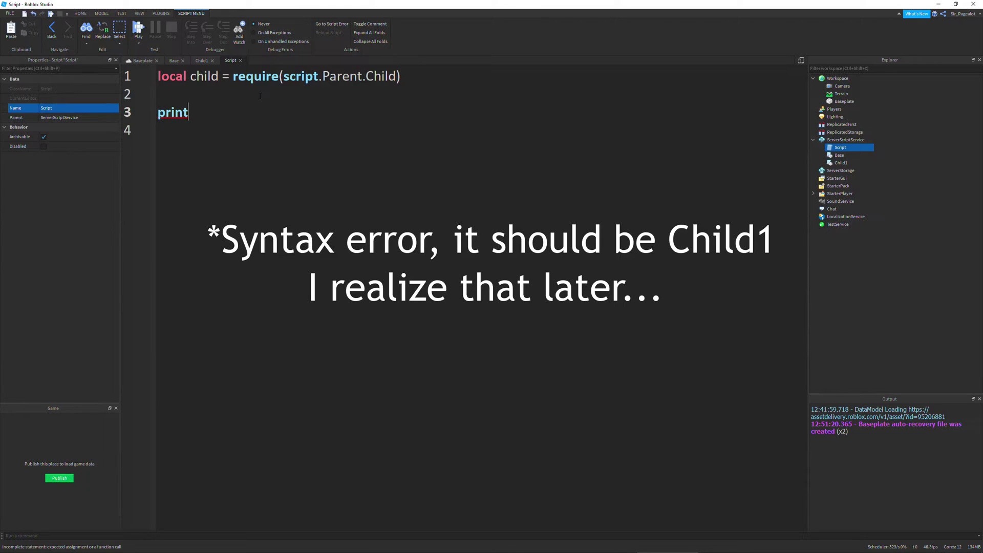
text((child.)
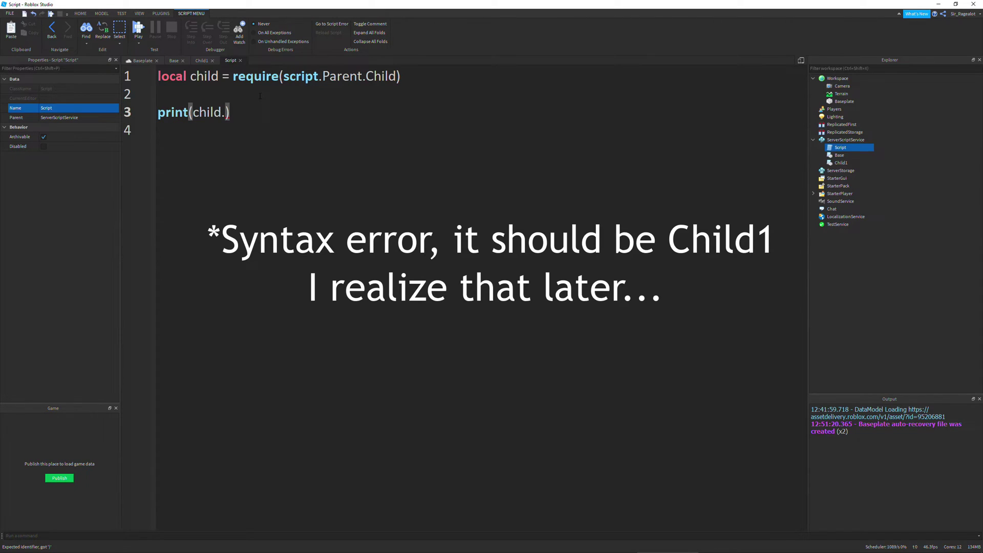
text(Nu)
text(mber)
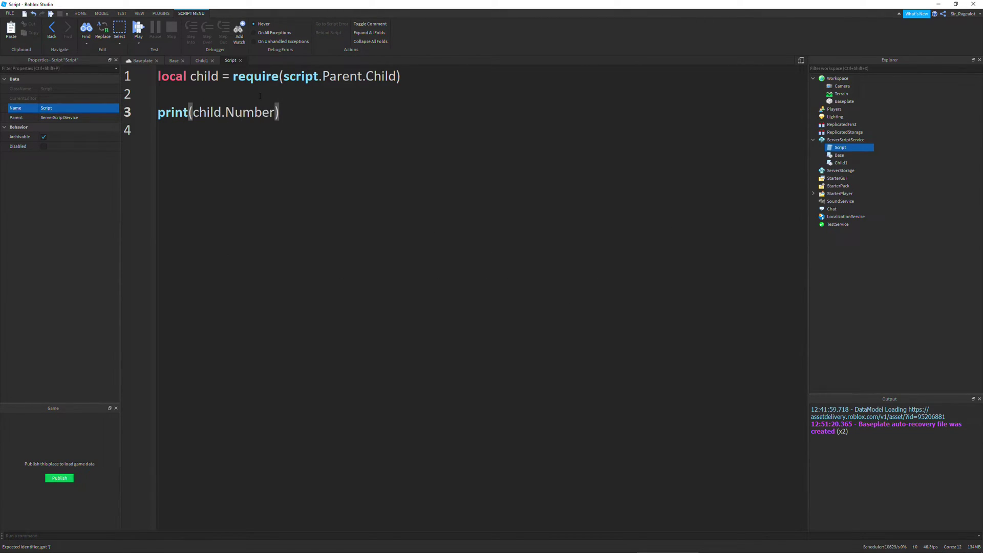
click(202, 61)
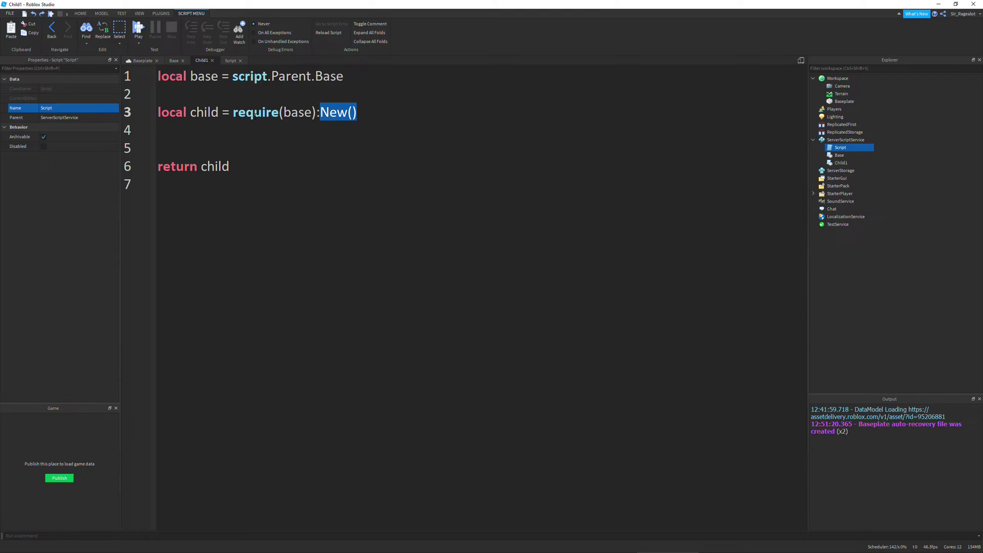
Review Child1 and Base's __index and Number lines, then play-test, getting a missing-Child error.
drag(233, 113, 316, 113)
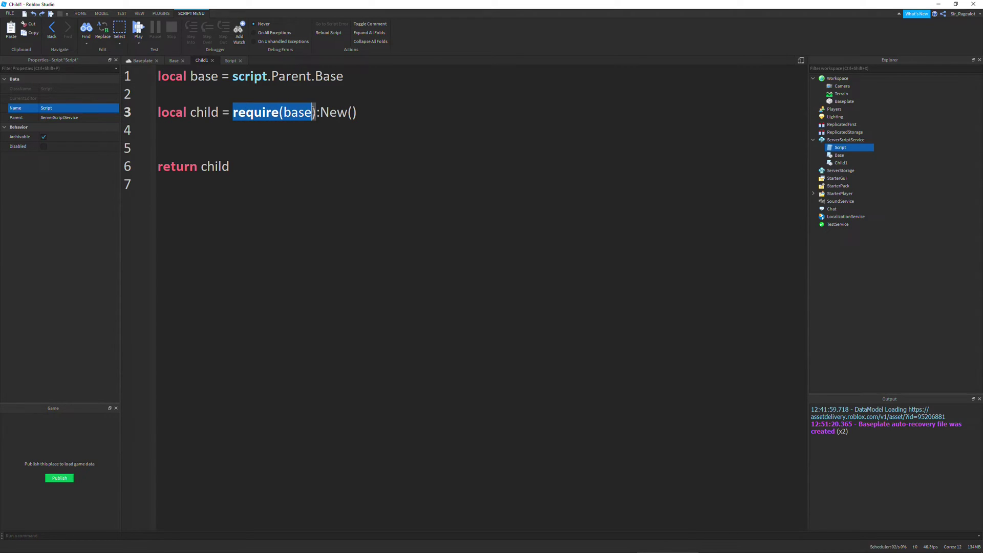
key(ctrl+Home)
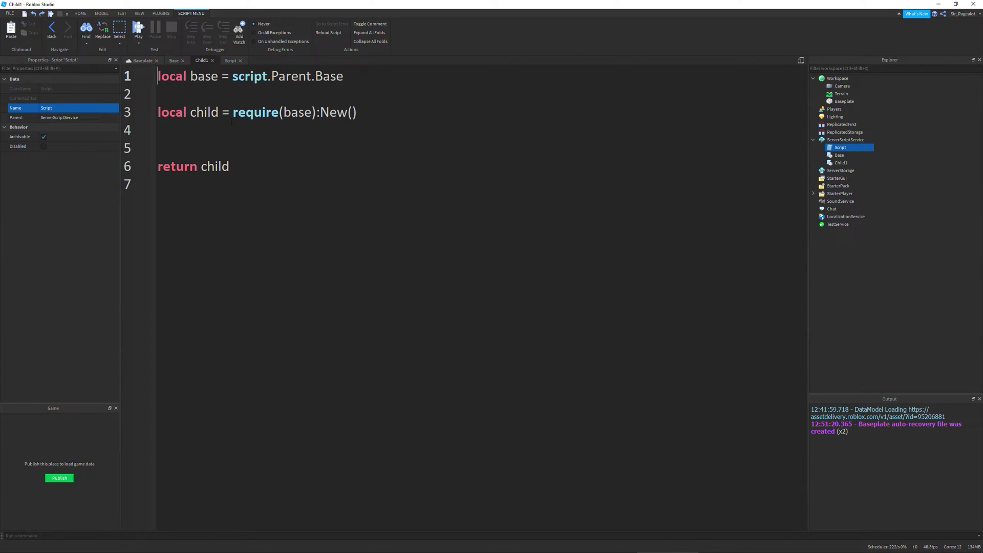
click(174, 60)
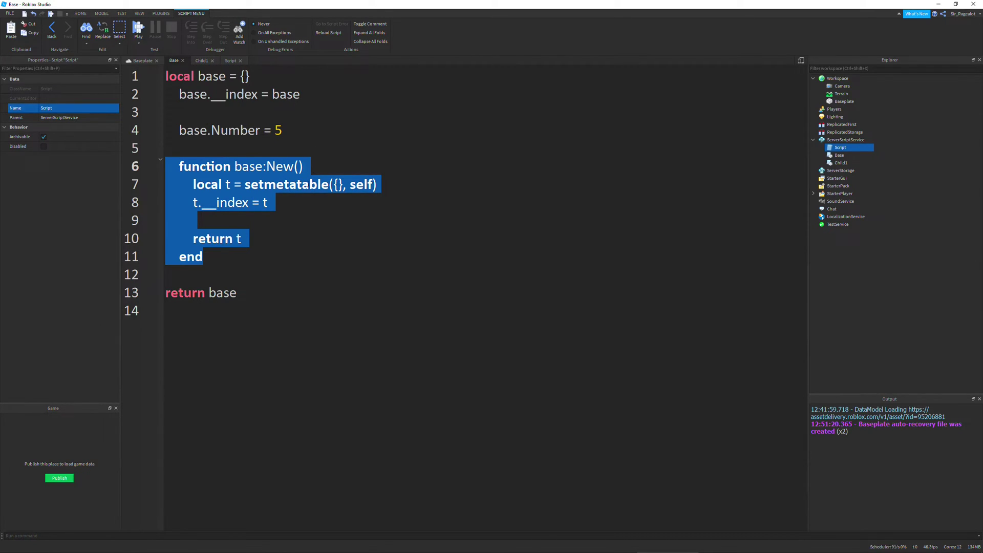
click(290, 238)
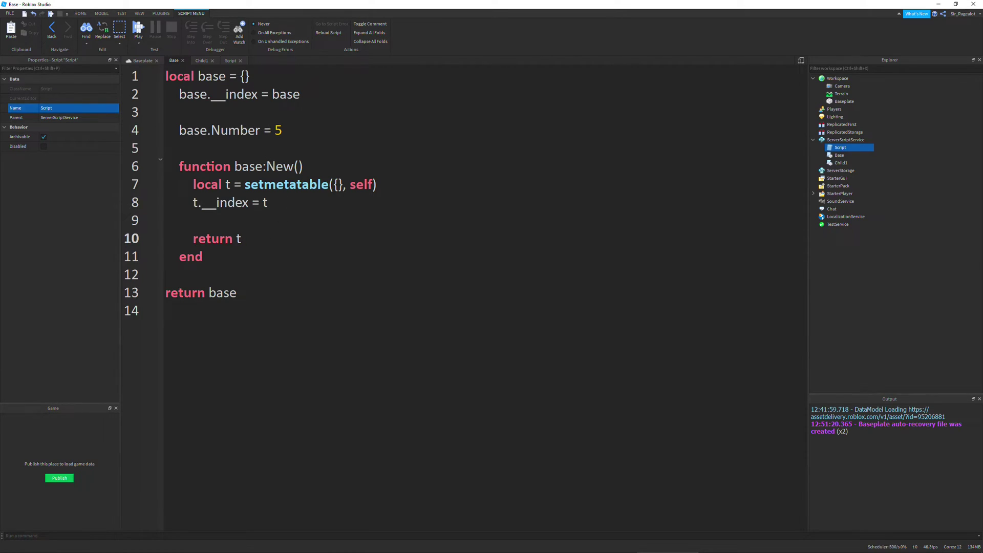
drag(303, 94, 175, 94)
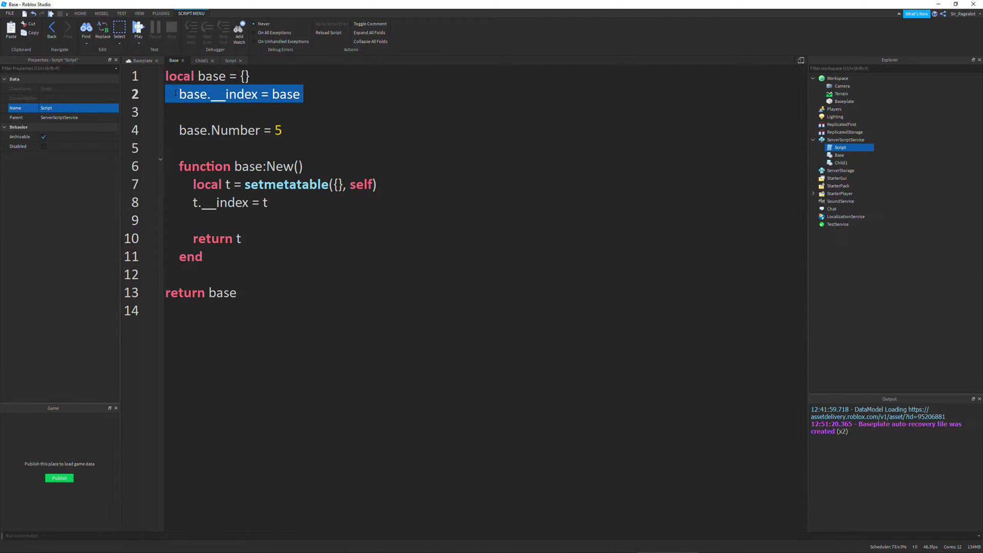
drag(179, 130, 284, 129)
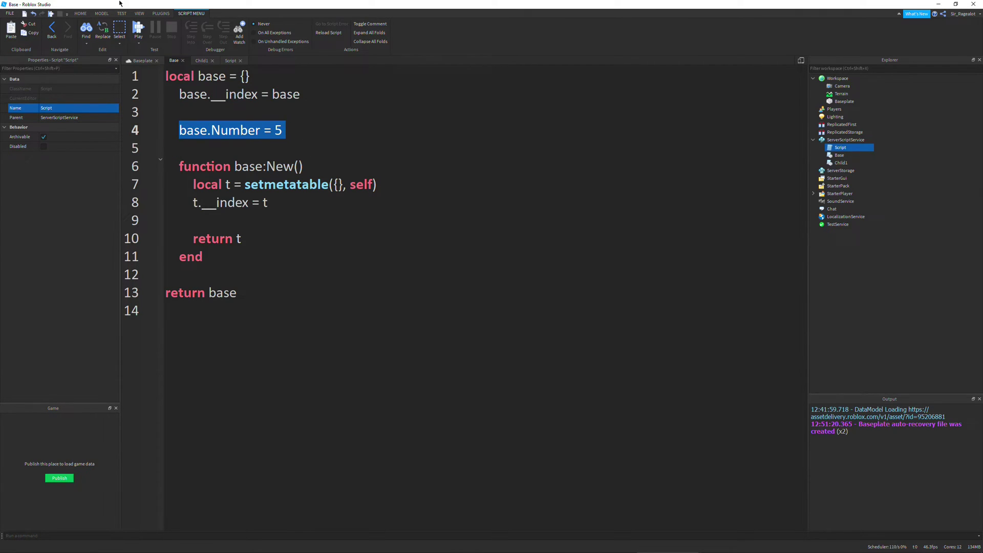
click(138, 29)
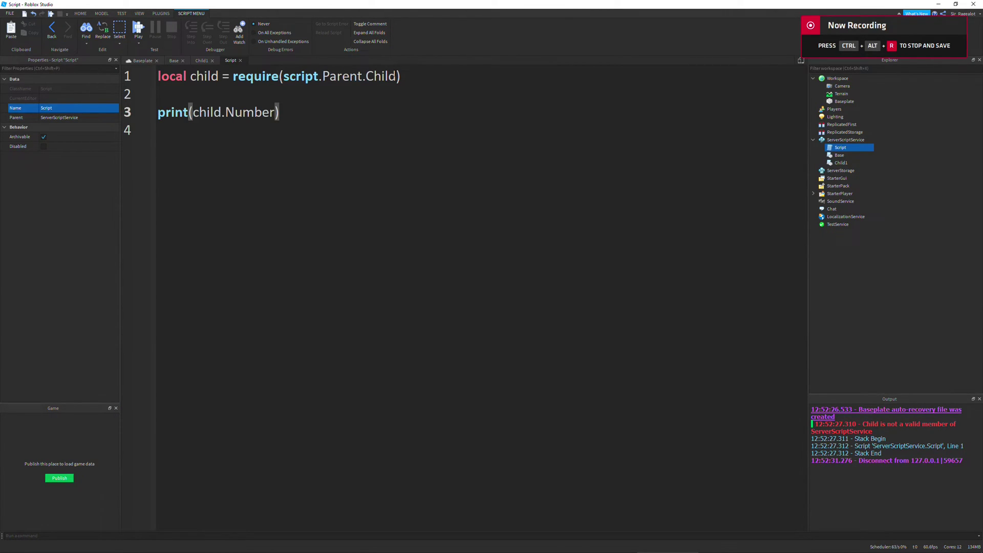
key(Up)
key(Up)
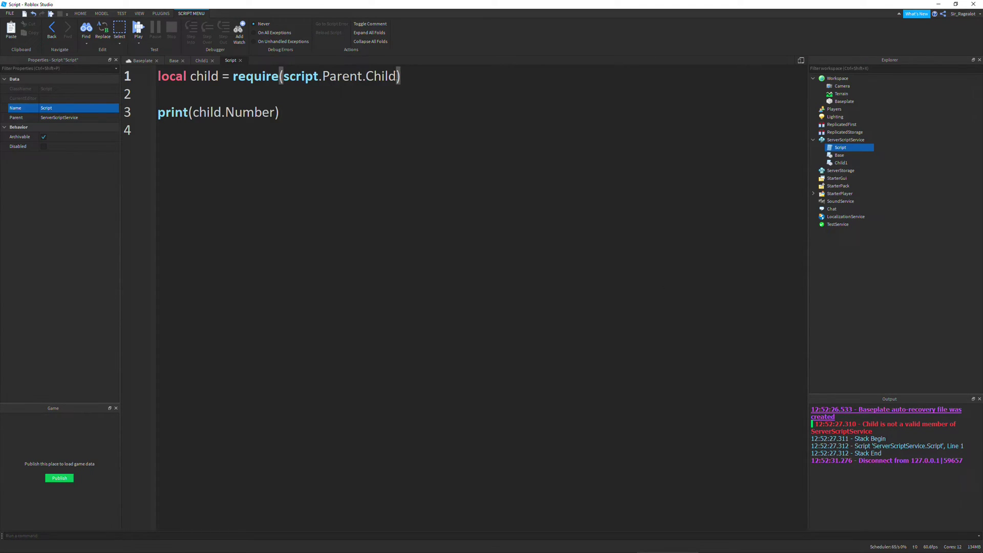
text(1)
Change the required module name to Child1 and play-test, with Output printing 5.
key(shift+Left)
key(shift+Left)
key(shift+Left)
key(shift+Left)
key(shift+Left)
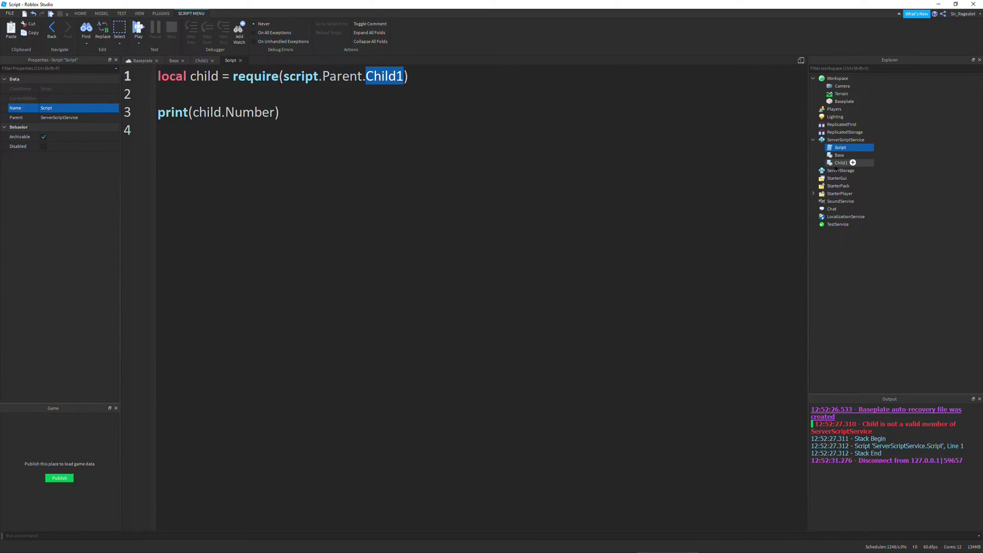
click(318, 117)
key(F5)
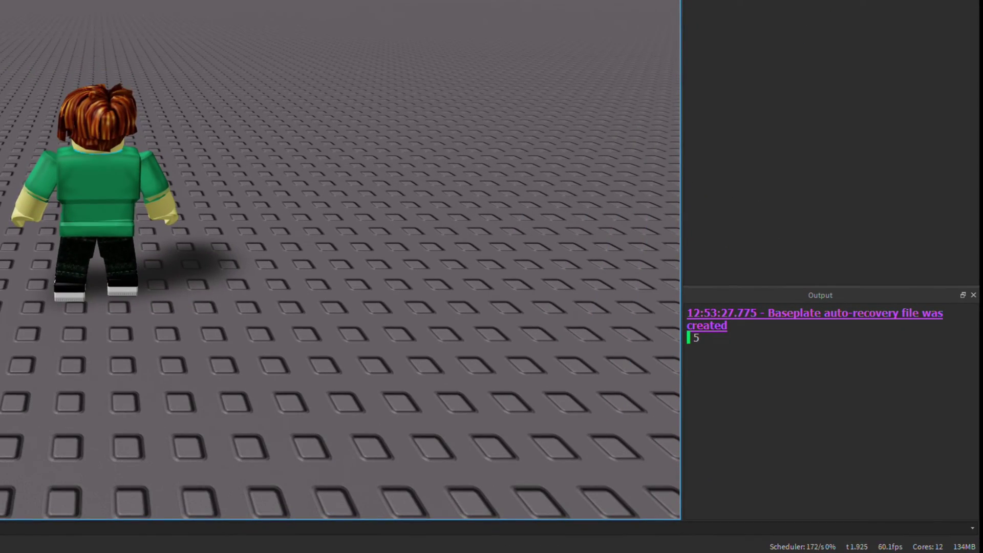
Stop the test run and check the .Child1 require path in the Script.
key(shift+F5)
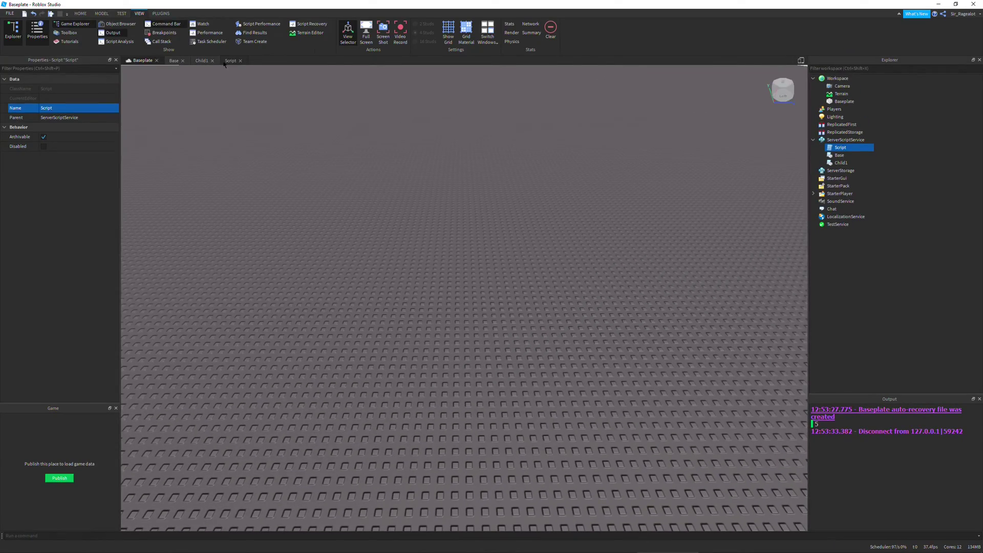
click(231, 61)
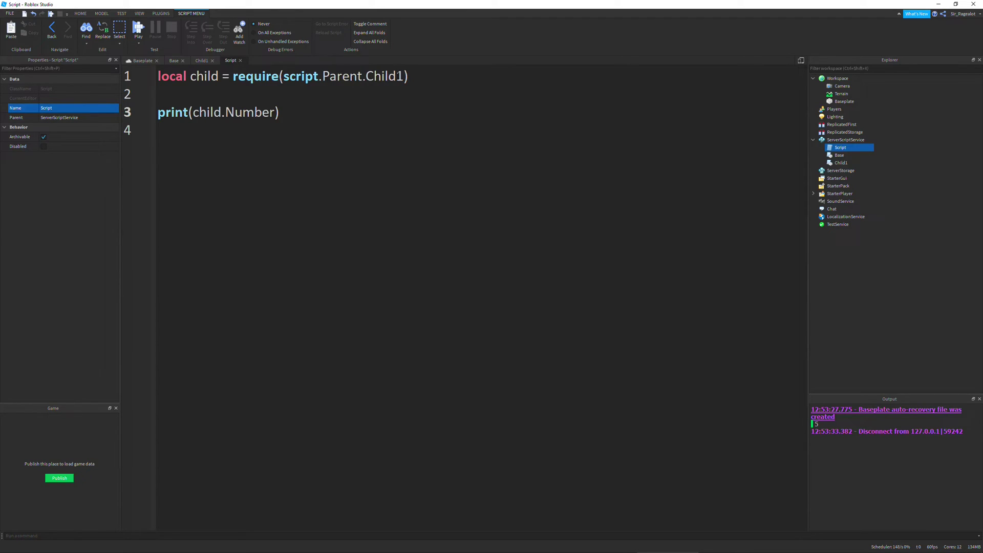
drag(405, 76, 363, 76)
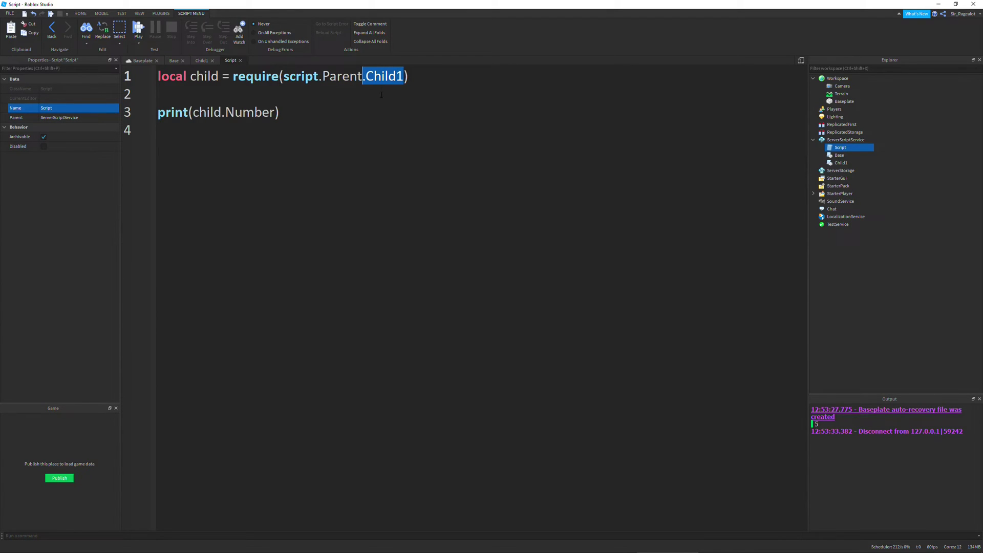
ctrl+scroll(365, 94, up, 1)
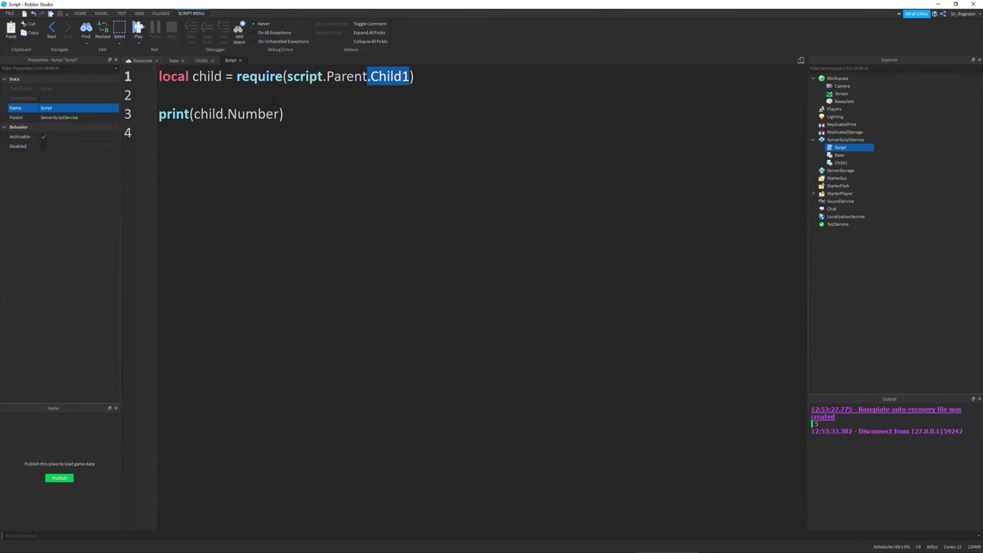
click(415, 185)
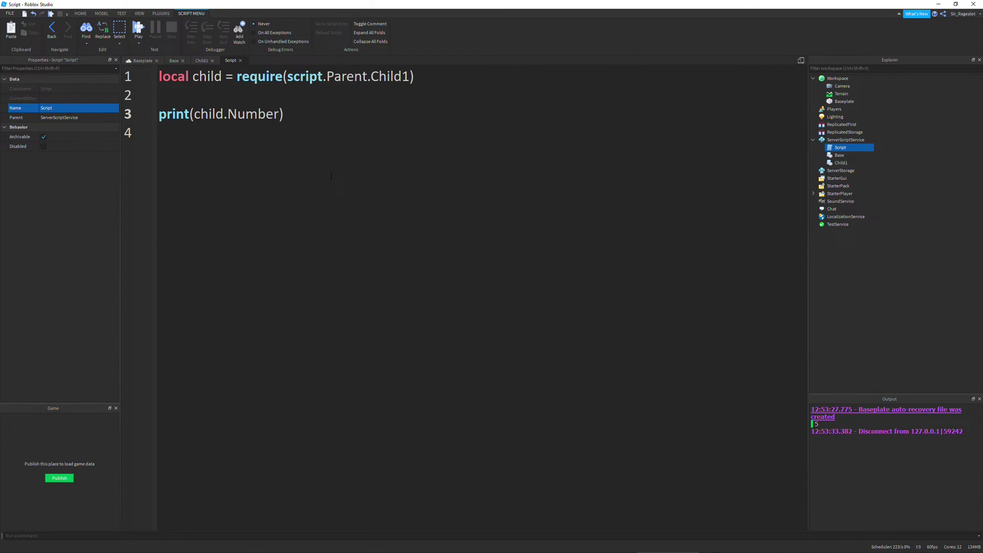
Select the print(child.Number) line and place the caret at its end.
key(shift+Left)
key(shift+Home)
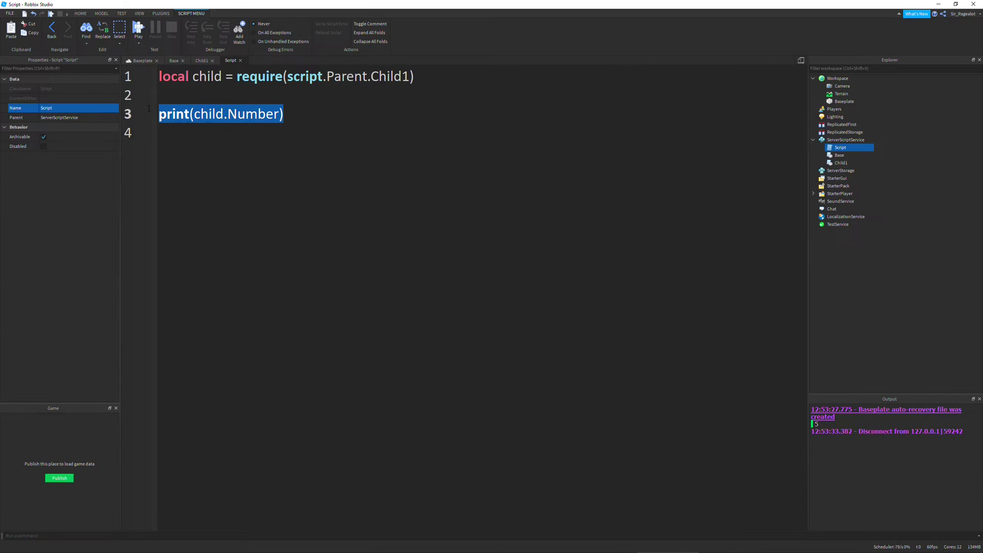
key(Up)
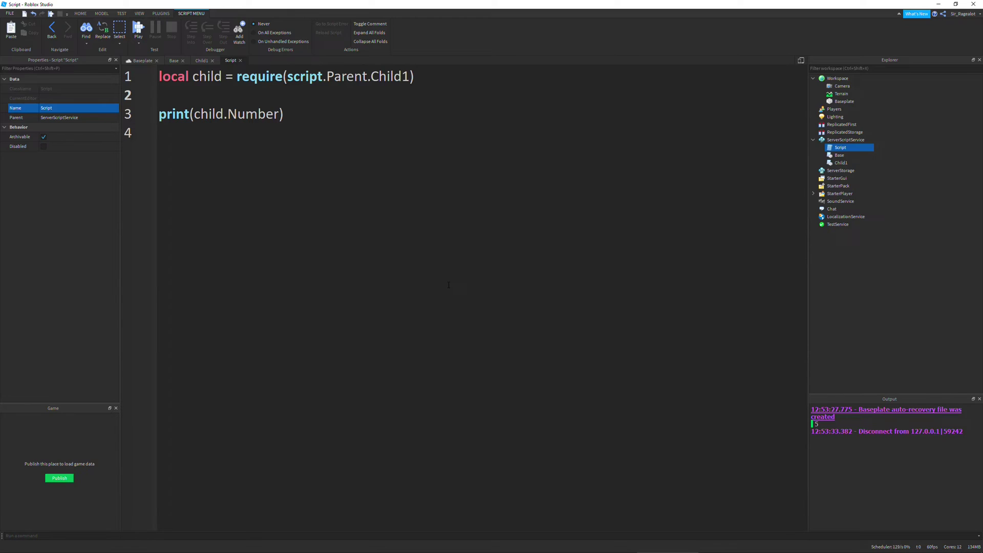
drag(285, 114, 142, 94)
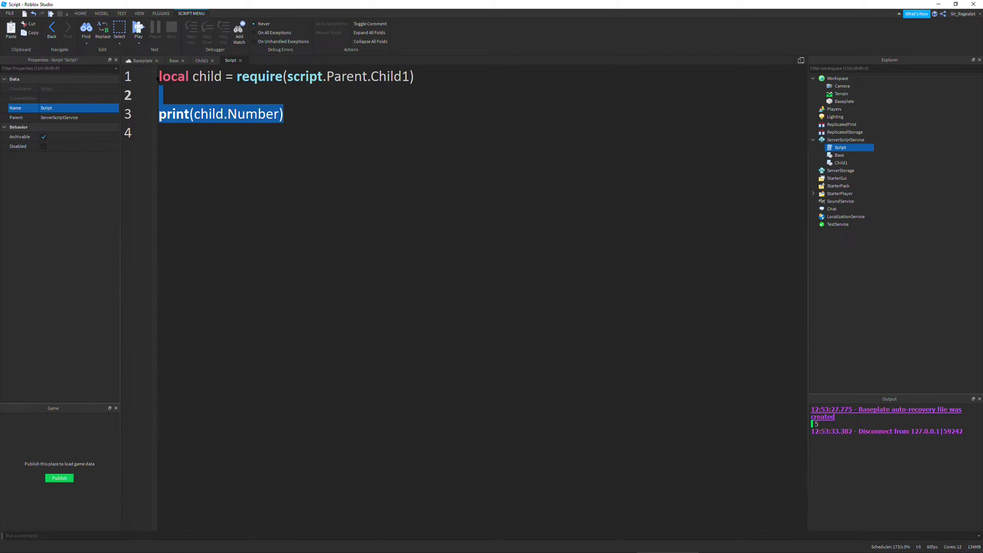
click(159, 75)
drag(158, 76, 174, 92)
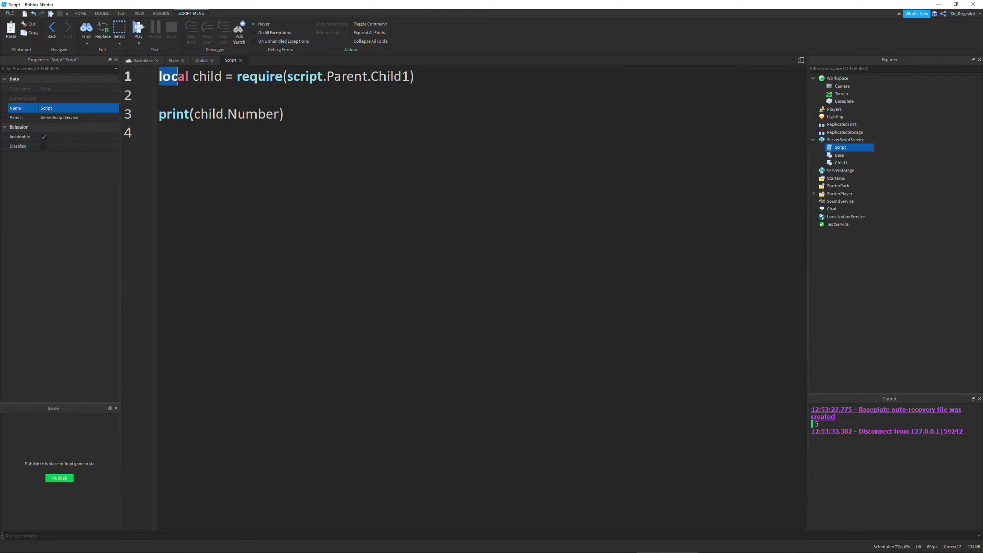
click(163, 94)
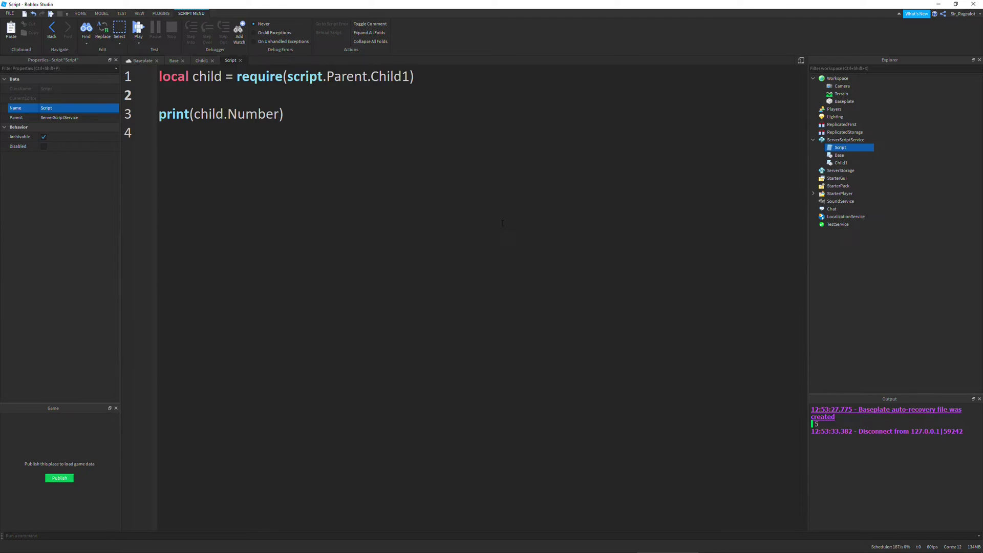
drag(286, 114, 160, 113)
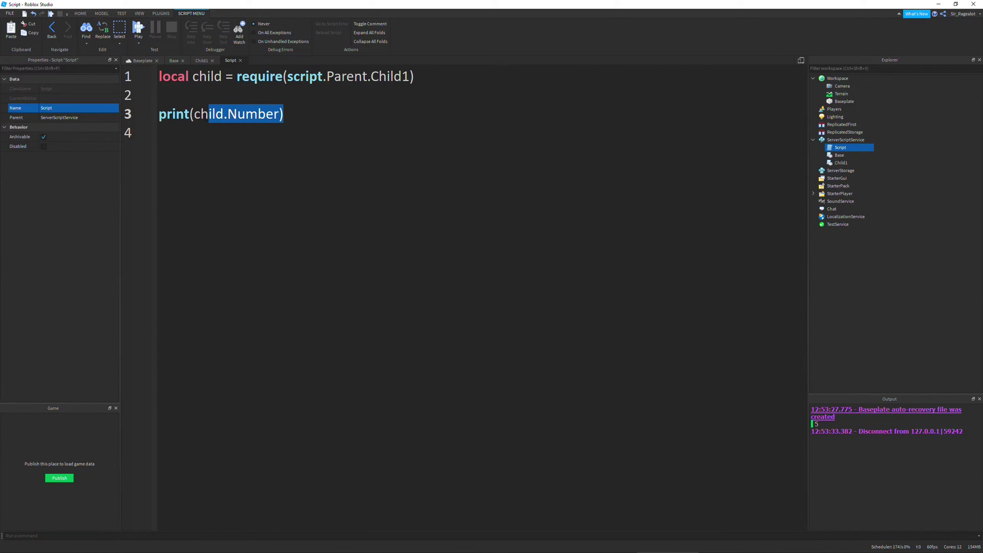
click(290, 113)
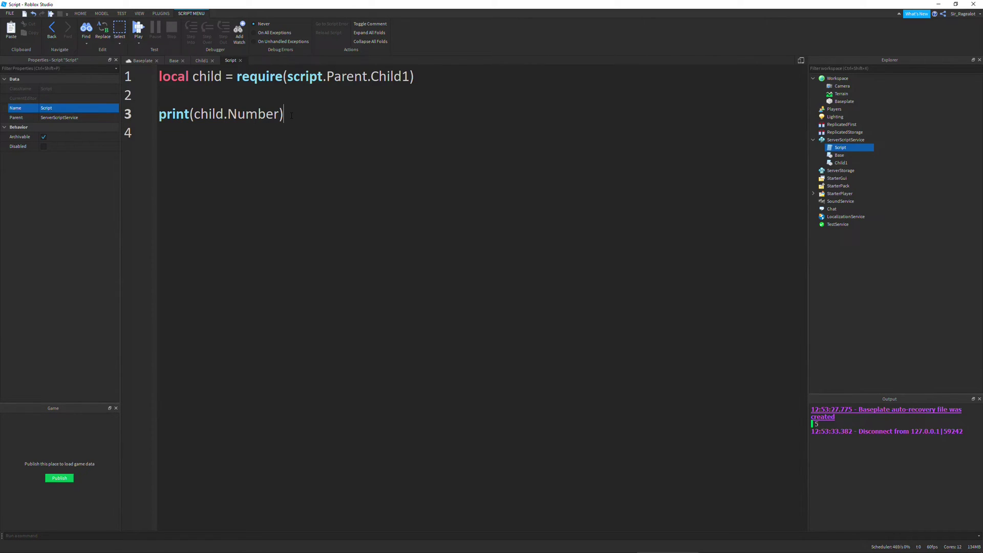
Add the comment --Abstraction on a new line below print(child.Number).
key(Return)
key(Return)
text(--Abstr)
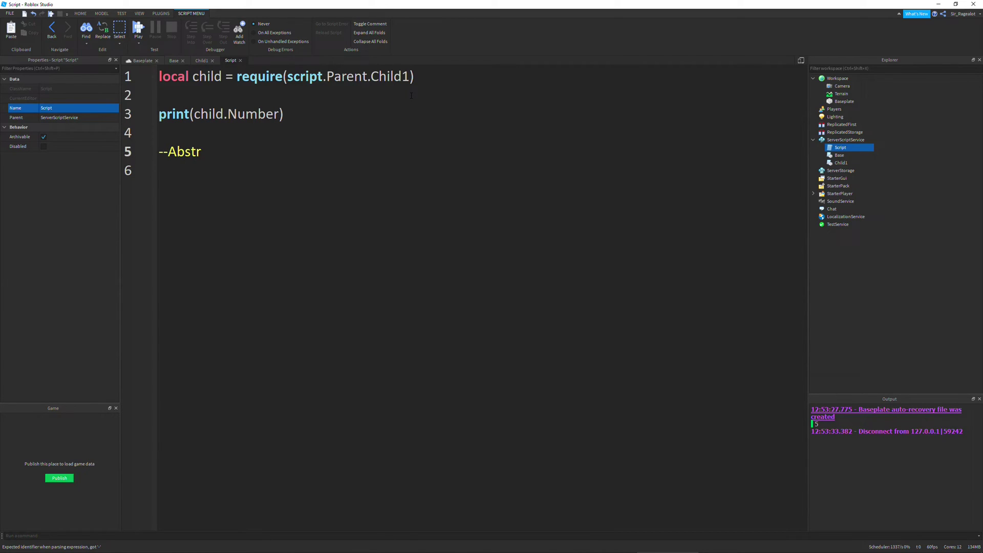
key(BackSpace)
key(BackSpace)
text(tract)
text(ion)
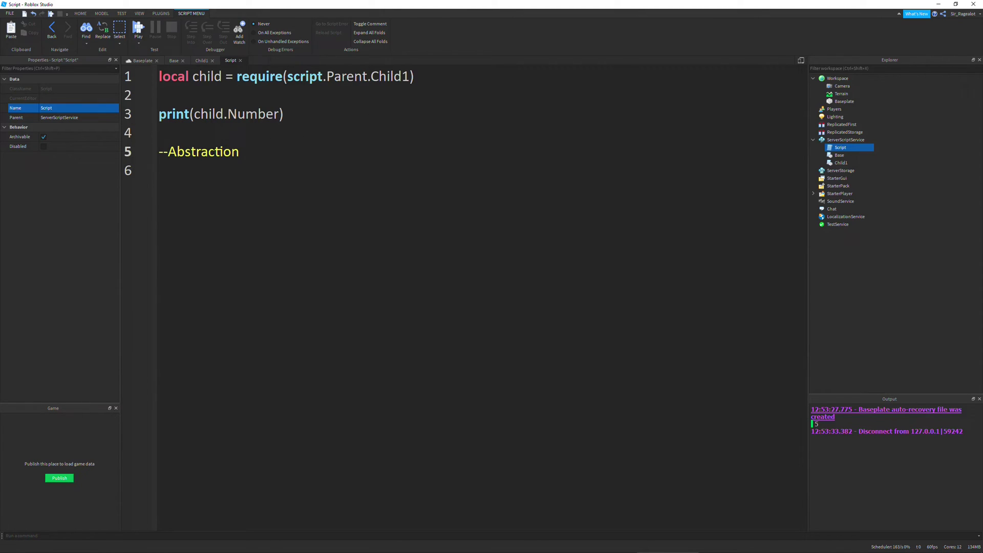
double_click(212, 153)
key(End)
key(Up)
key(Up)
mouse_move(430, 77)
mouse_down()
mouse_move(282, 89)
mouse_move(190, 114)
mouse_up()
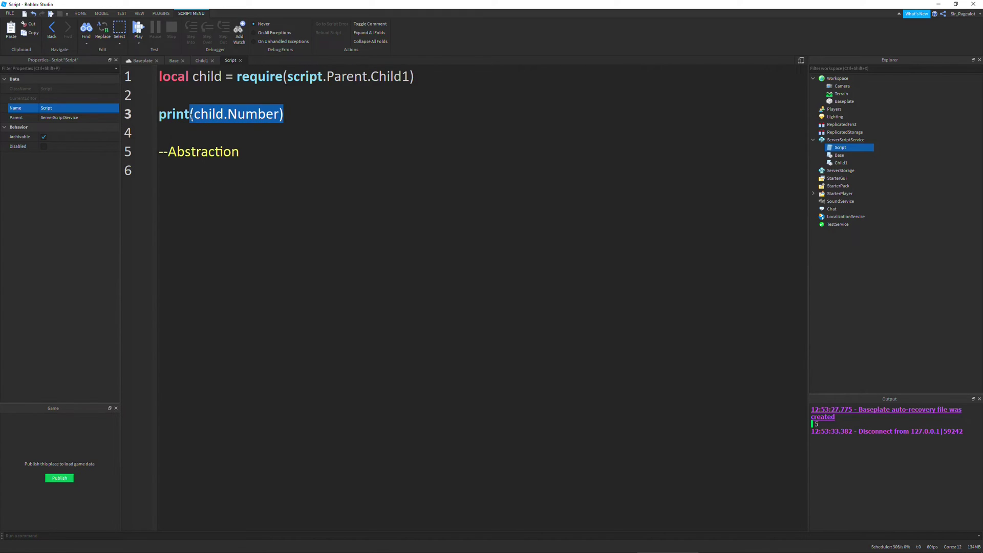
click(203, 61)
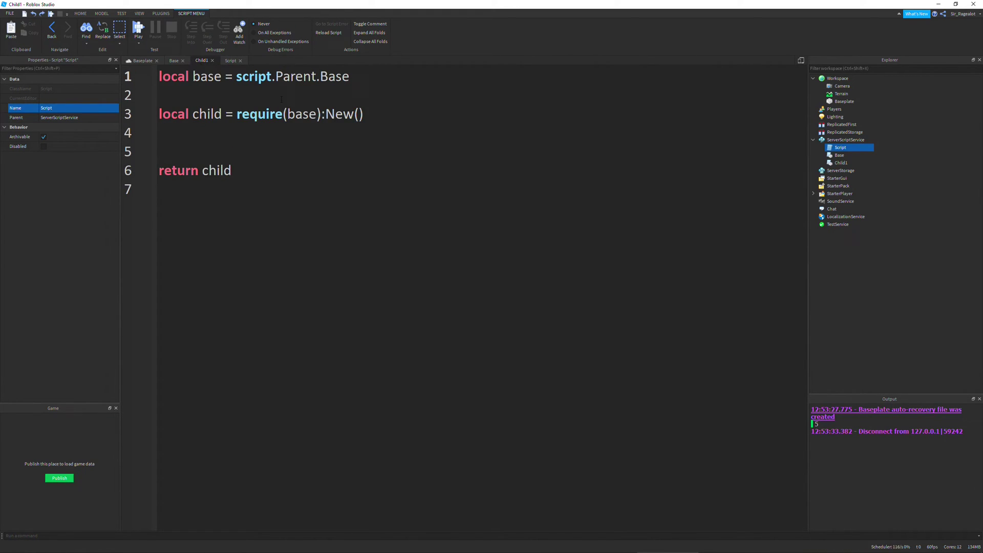
drag(364, 114, 323, 115)
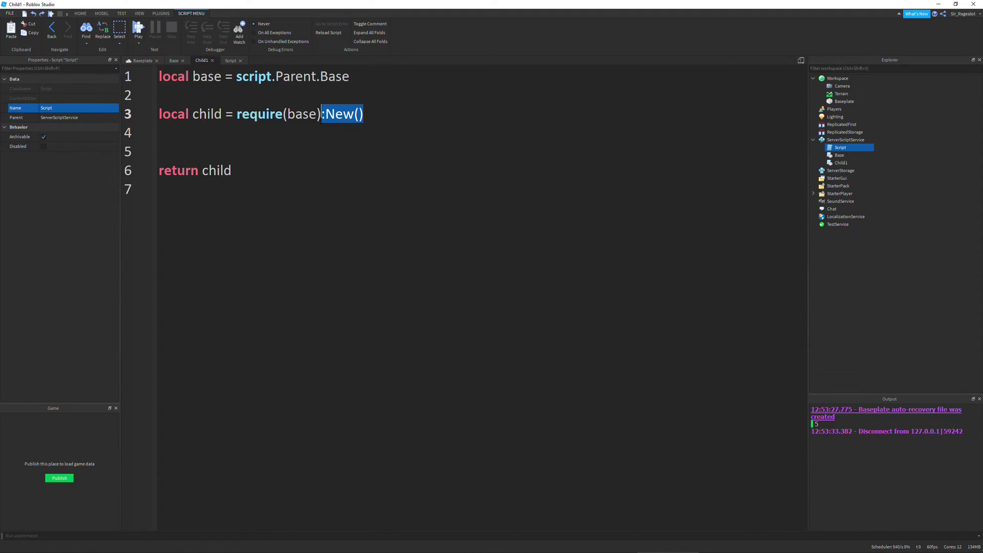
click(176, 61)
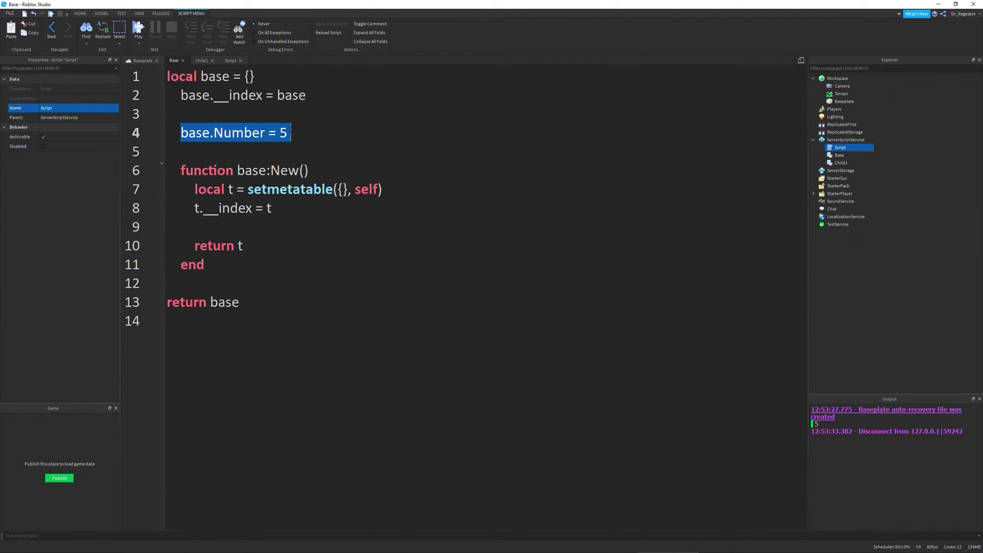
click(291, 133)
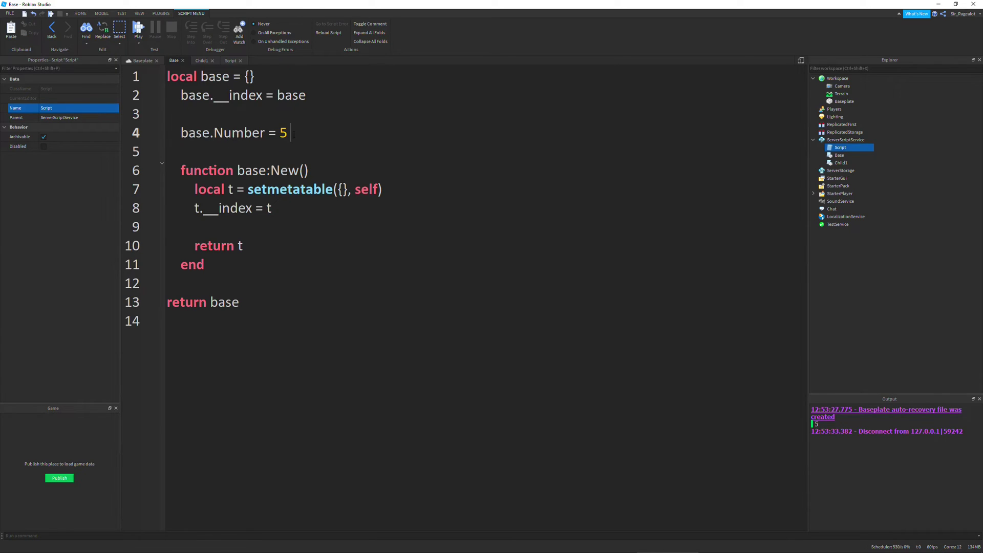
click(232, 61)
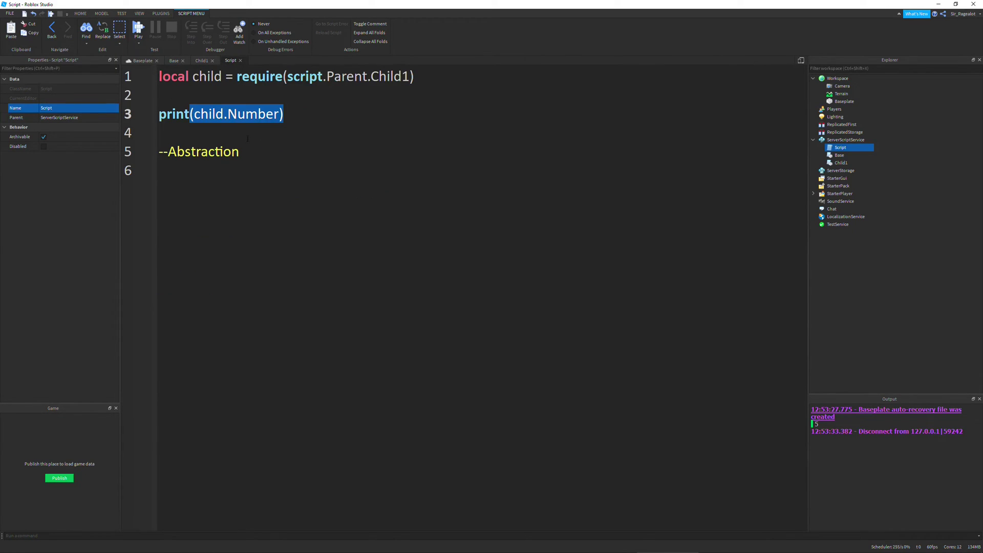
click(272, 127)
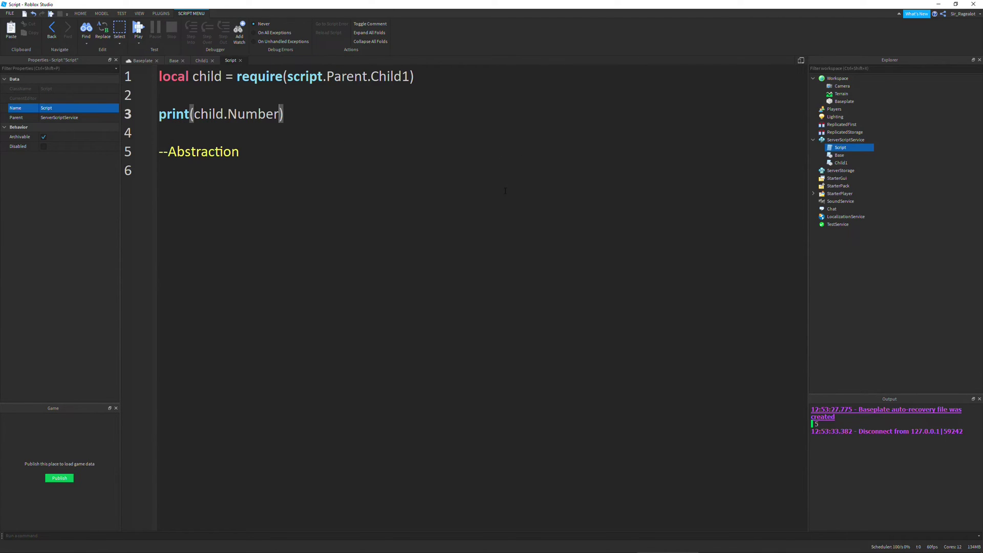
click(271, 167)
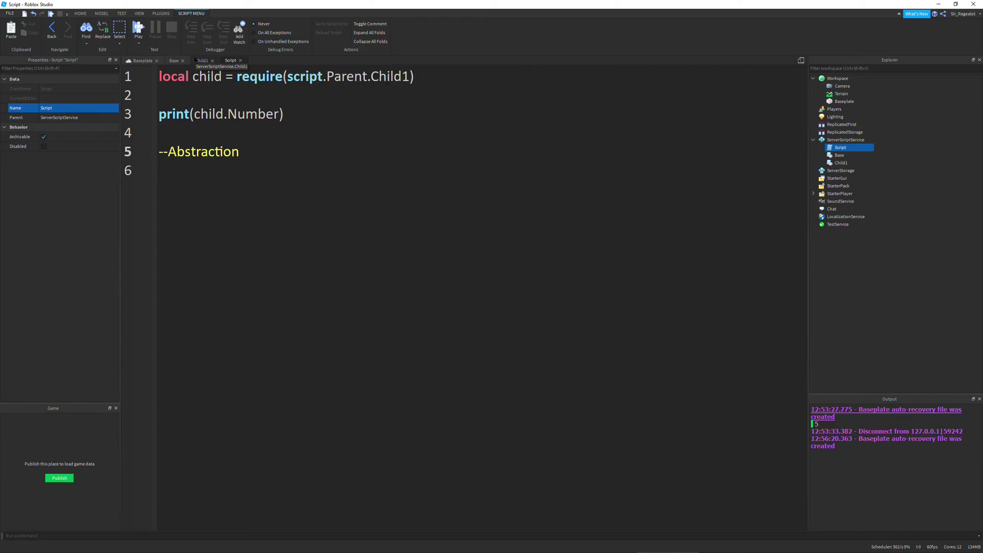
click(201, 60)
click(138, 113)
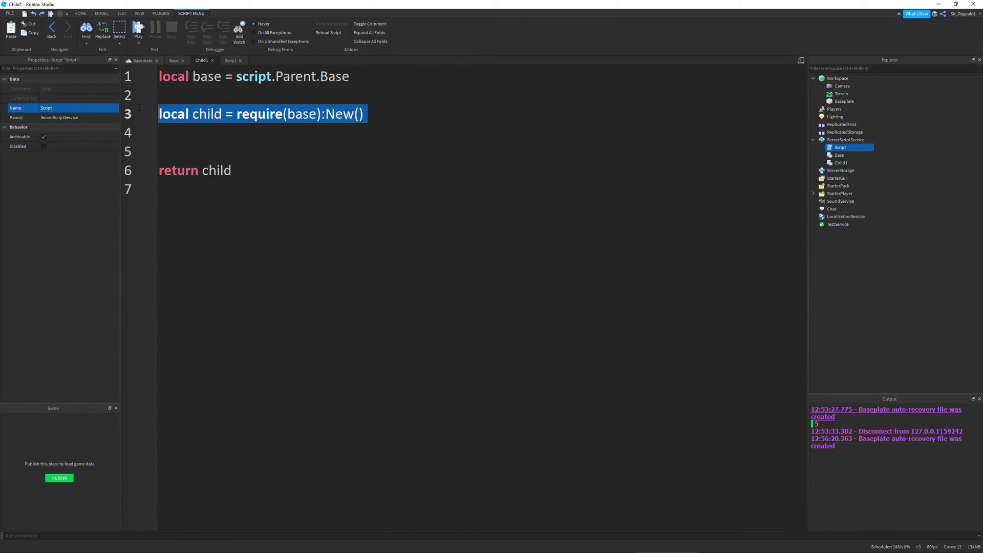
click(256, 128)
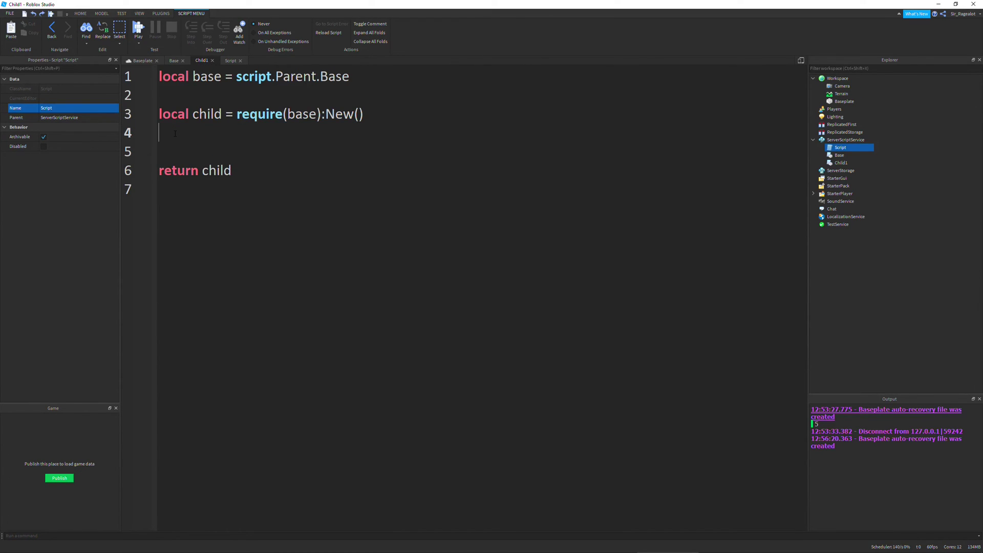
click(174, 60)
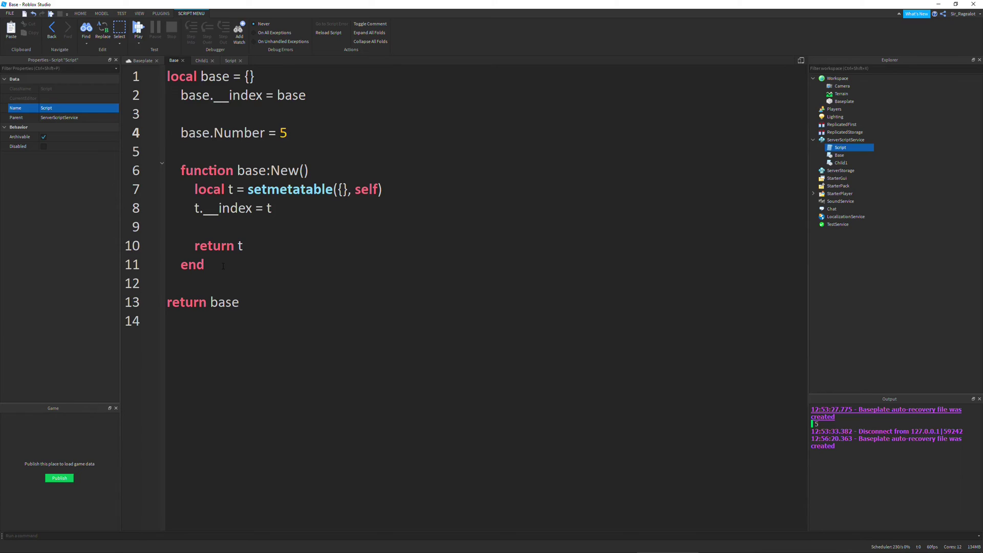
click(230, 60)
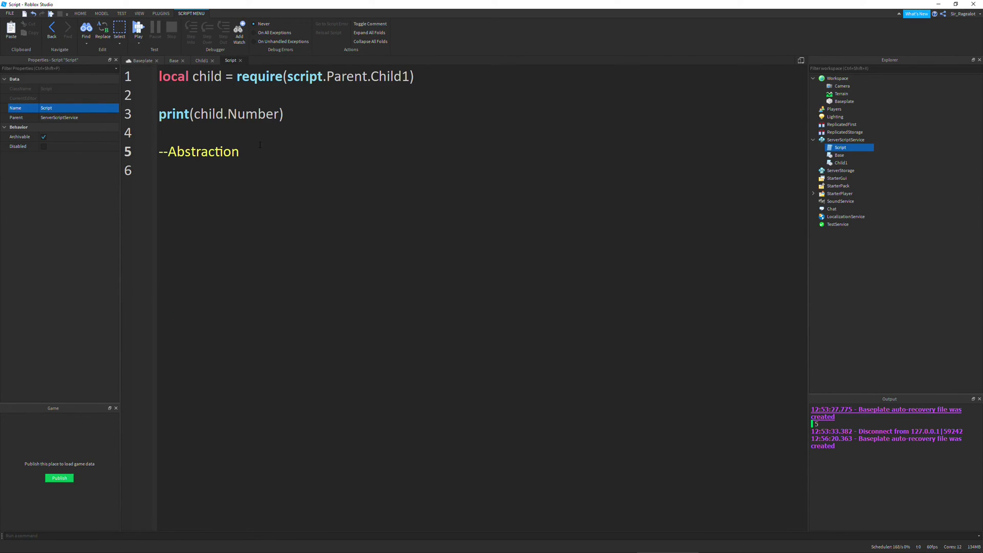
drag(245, 152, 154, 152)
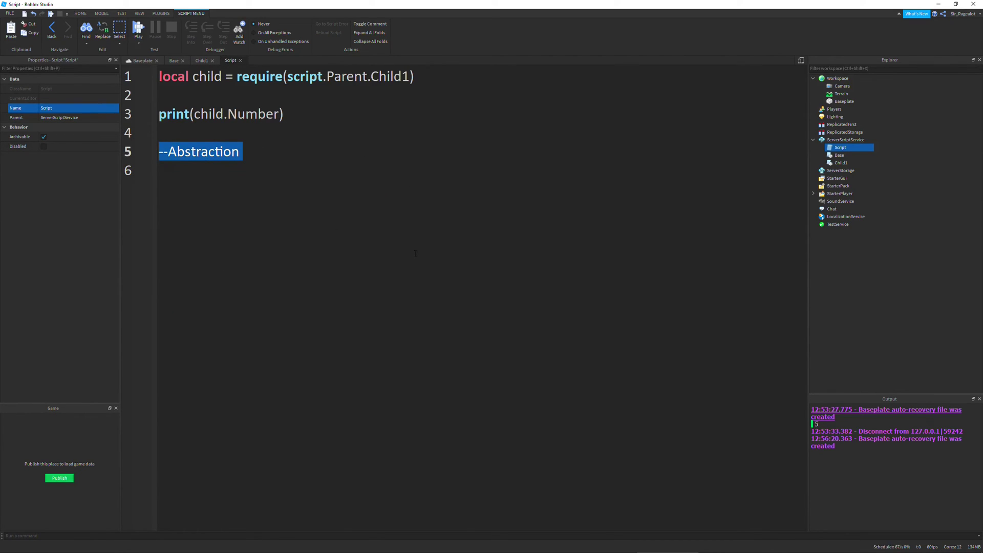
click(252, 153)
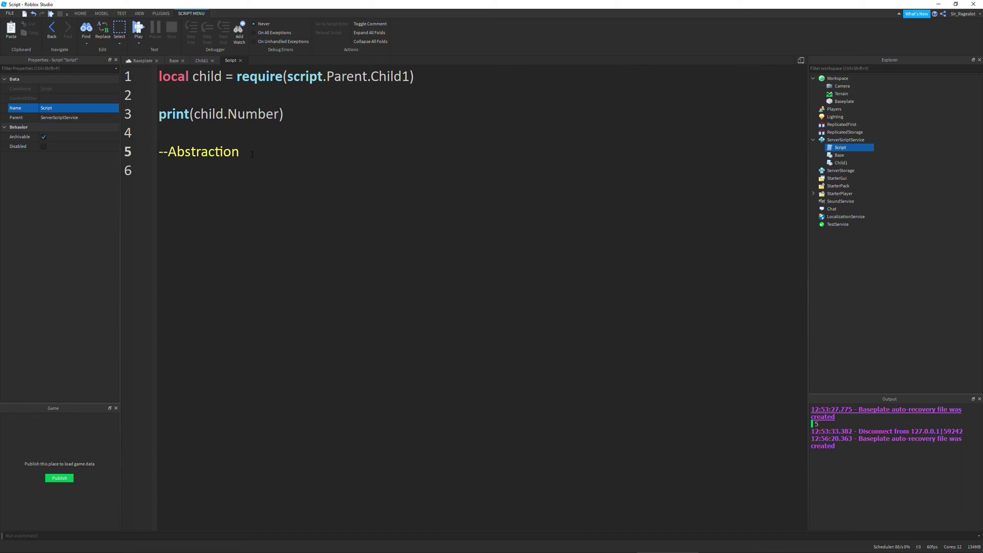
mouse_move(244, 152)
mouse_down()
mouse_move(143, 148)
mouse_move(148, 132)
mouse_up()
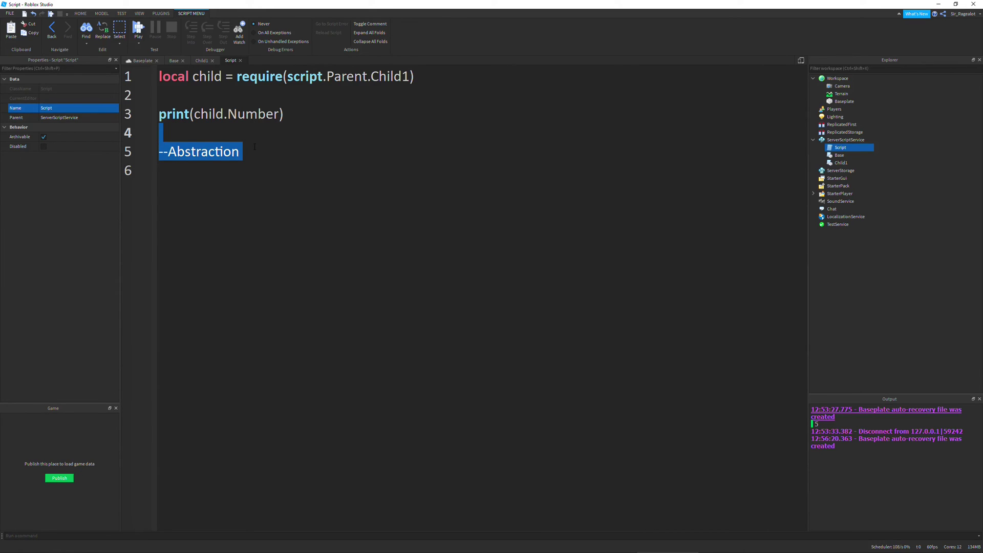
mouse_move(254, 147)
mouse_down()
mouse_move(146, 138)
mouse_move(246, 156)
mouse_up()
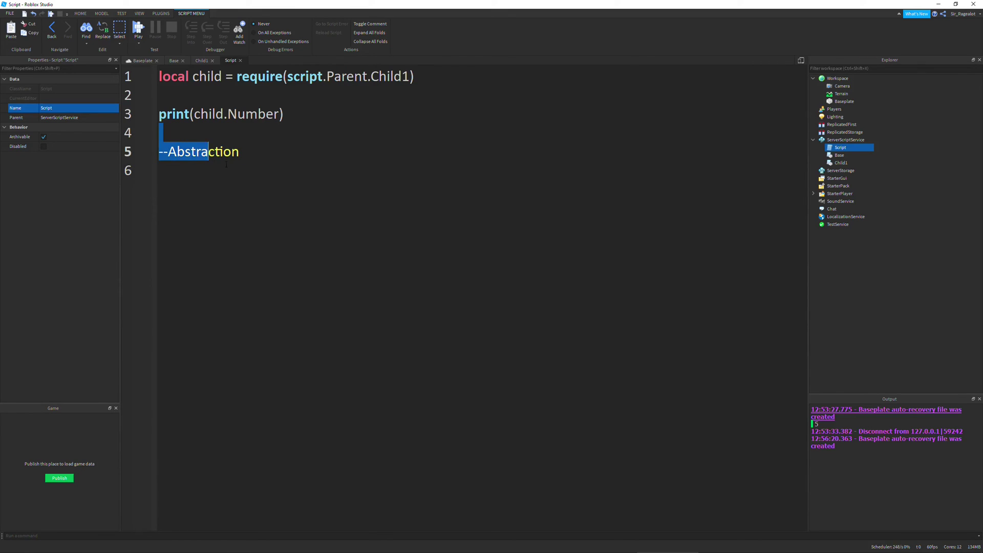